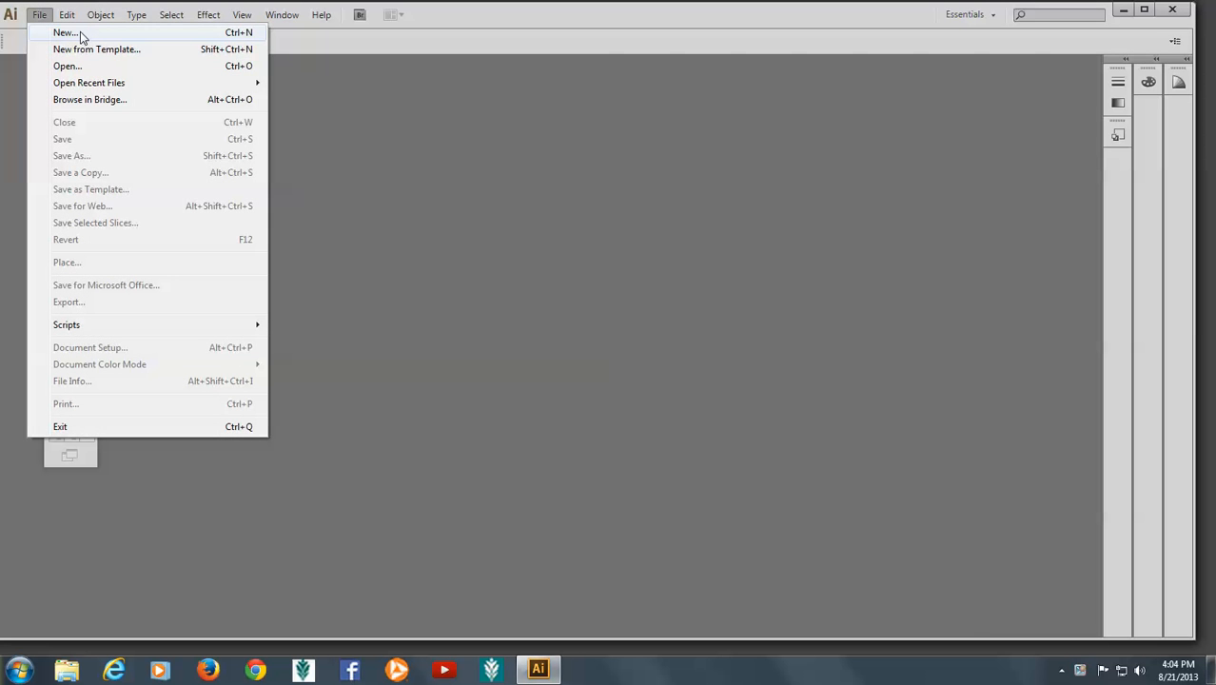
Create a new document named "scribble sheet" from the Print profile, with inches as the units.
left_click(82, 34)
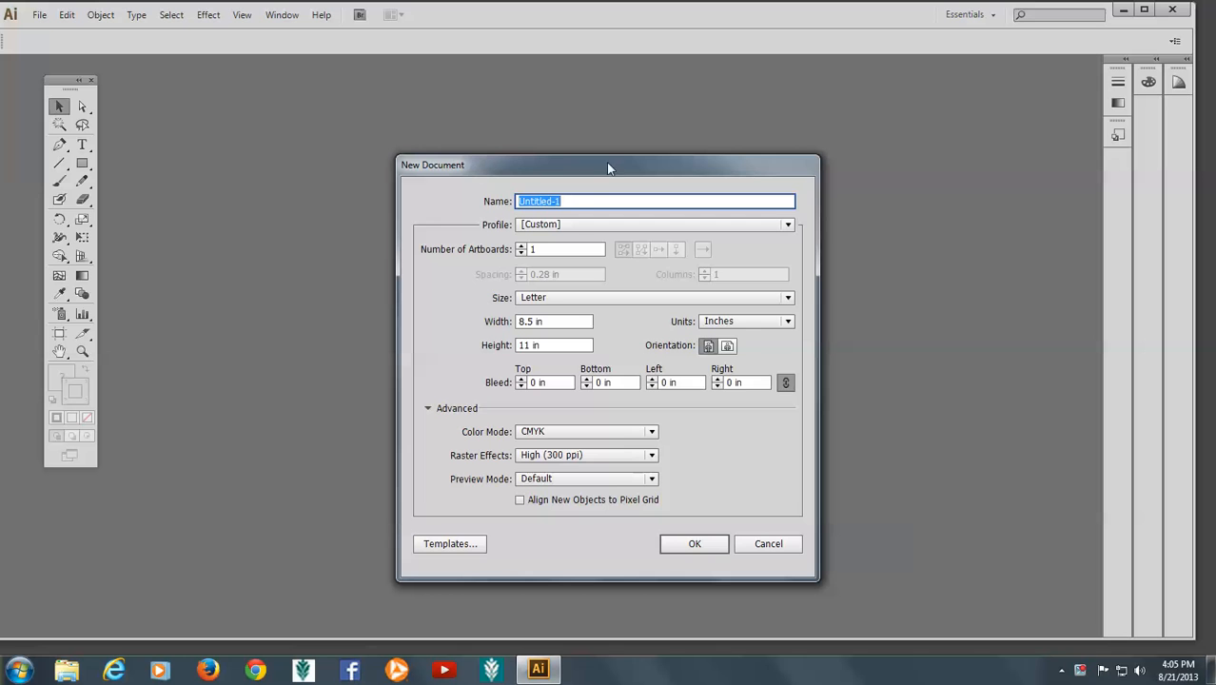
left_click(552, 202)
left_click_drag(562, 202, 494, 204)
type("scribble sheet")
left_click(788, 226)
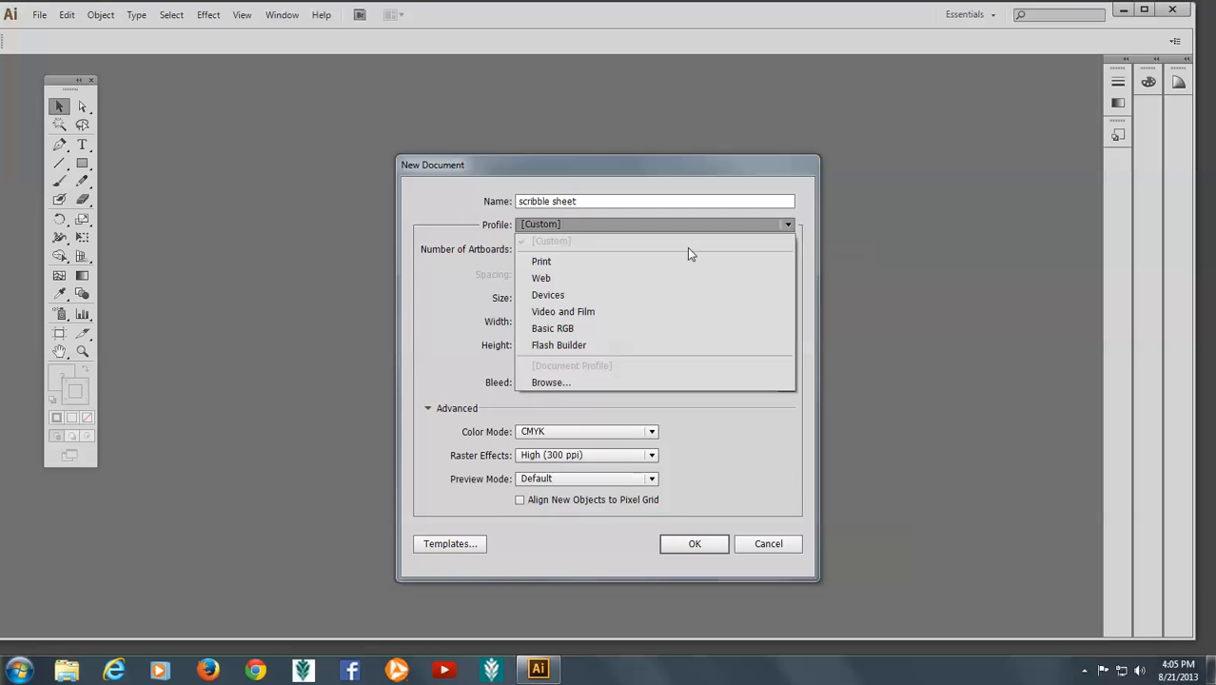
left_click(542, 263)
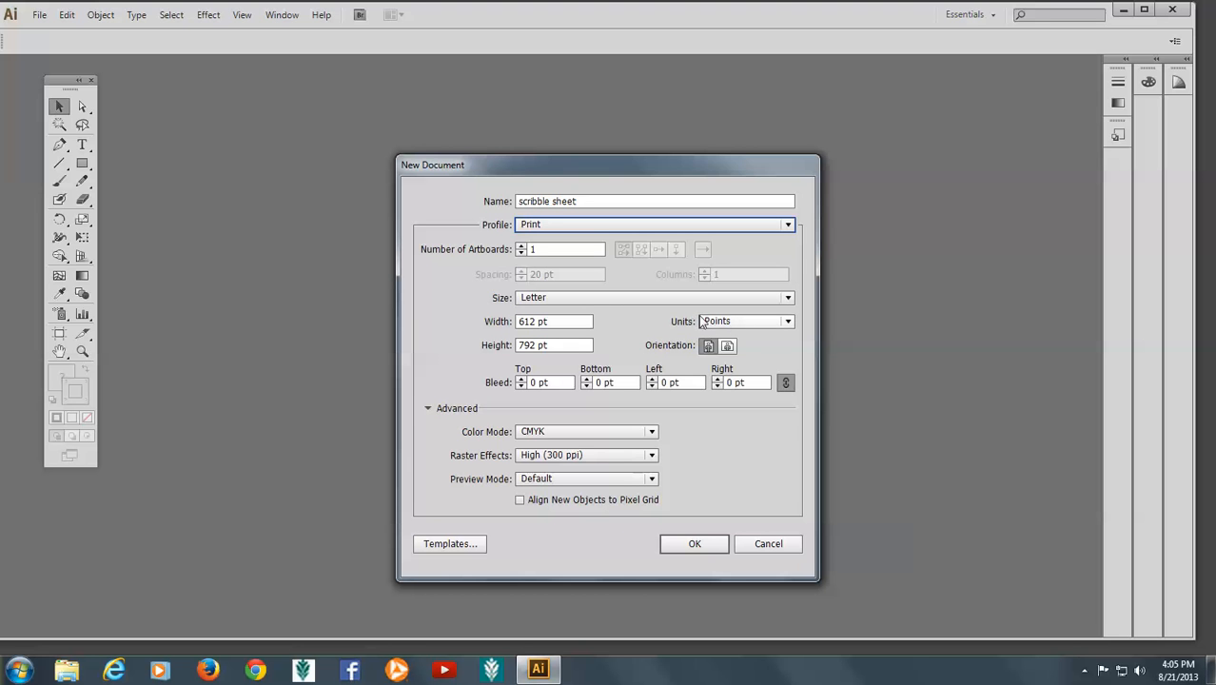
left_click(788, 323)
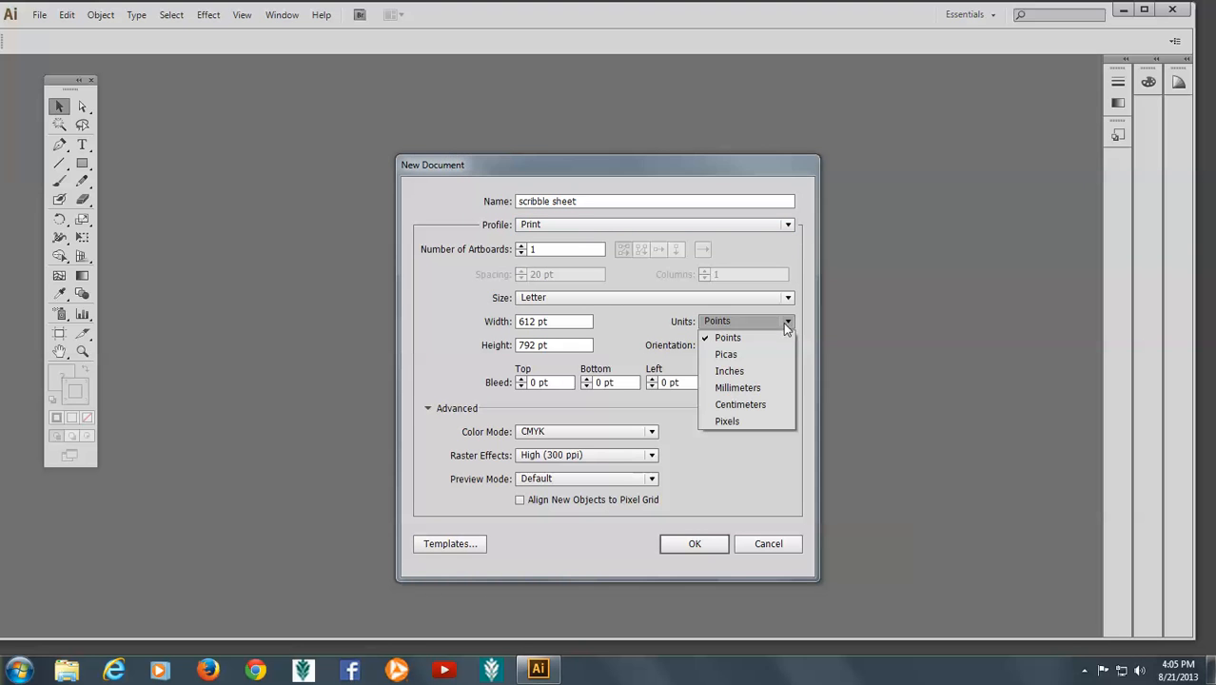
left_click(737, 376)
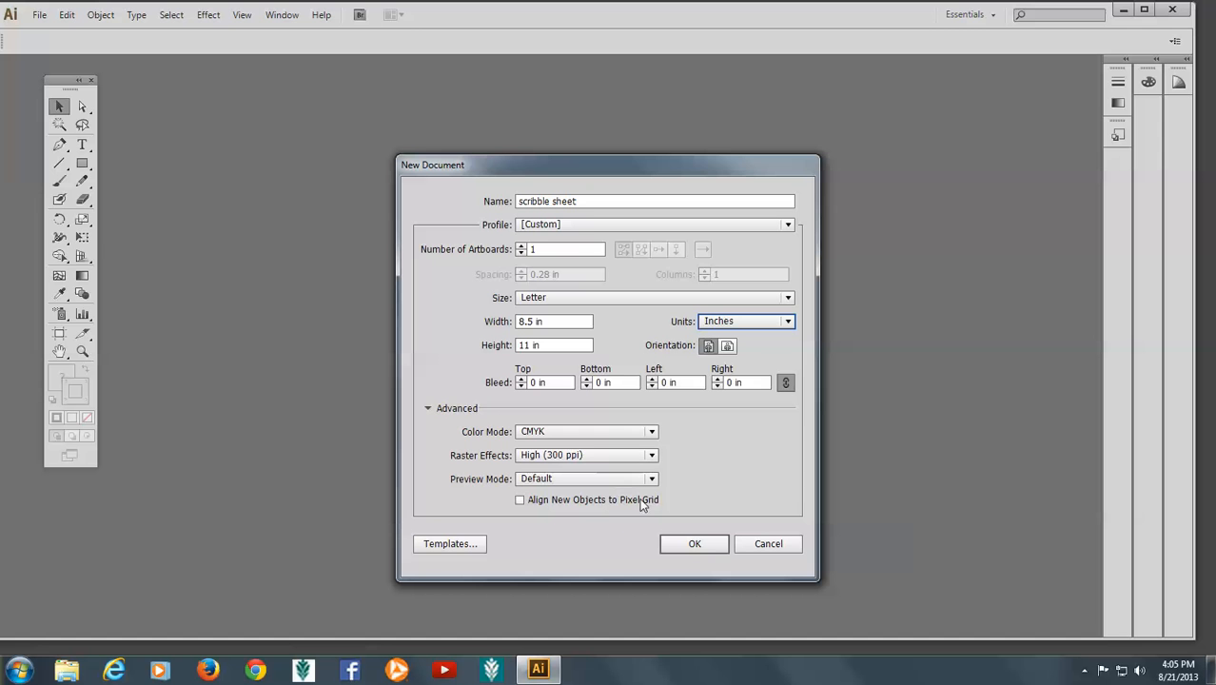
left_click(692, 545)
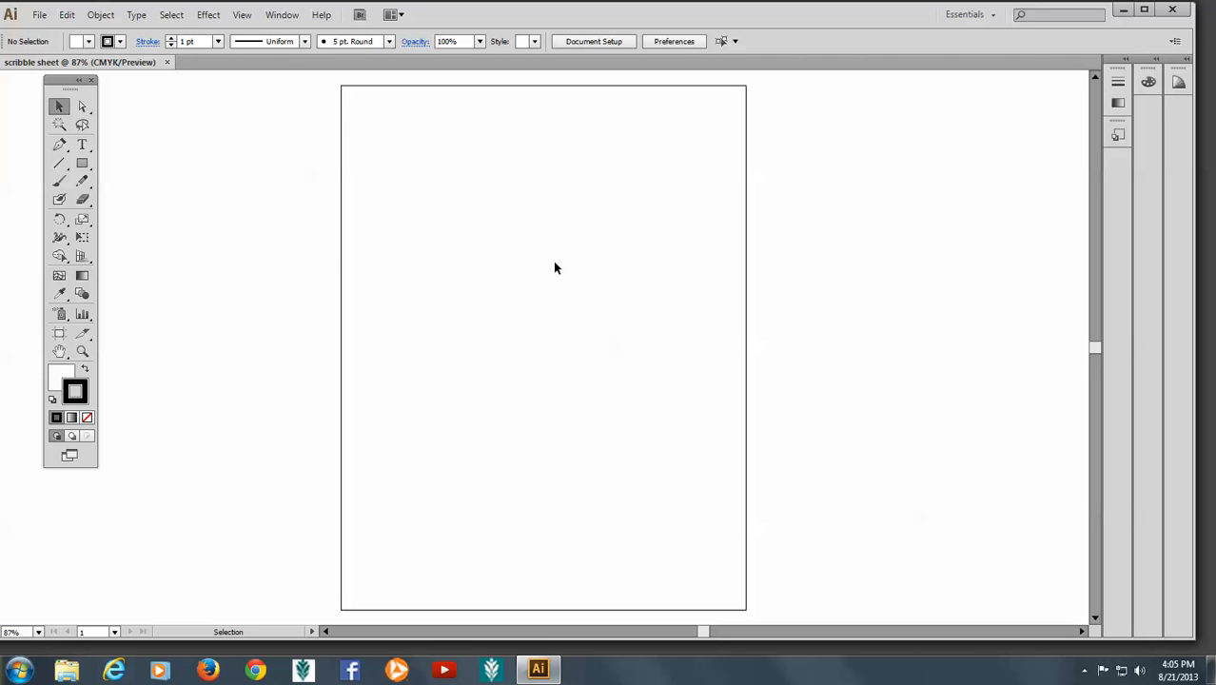
Show the rulers and place horizontal guides at about 4 in and 8 in and a vertical guide at about 4.2 in.
left_click(241, 15)
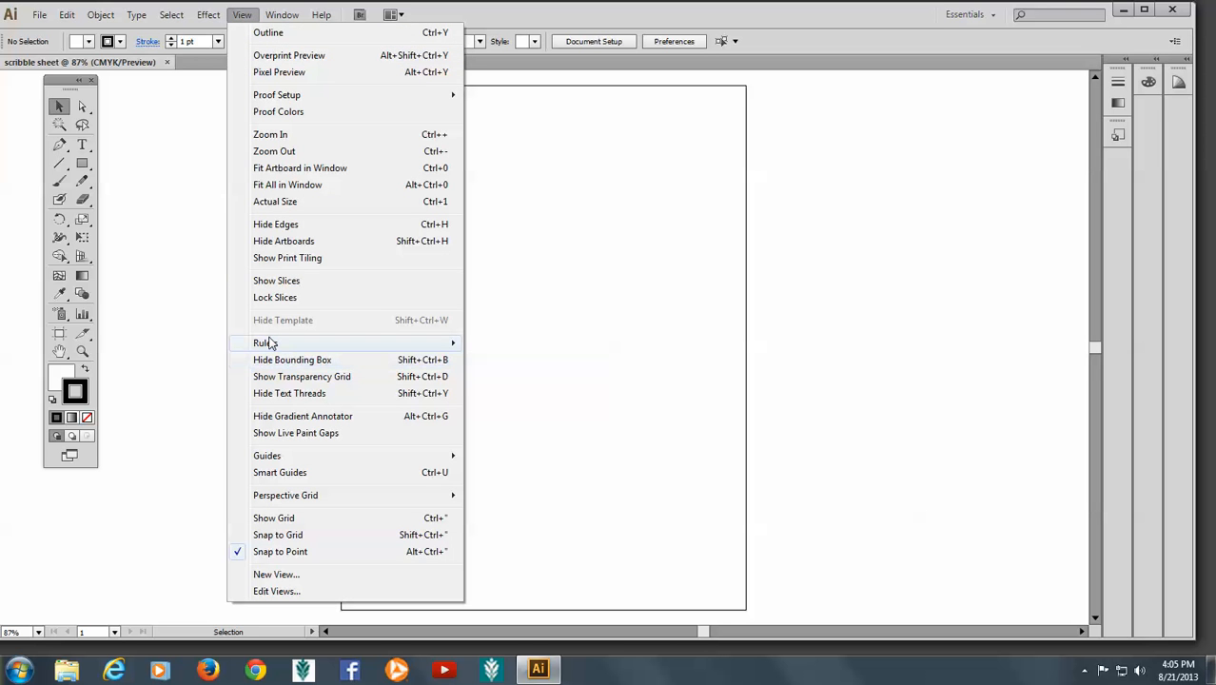
mouse_move(270, 343)
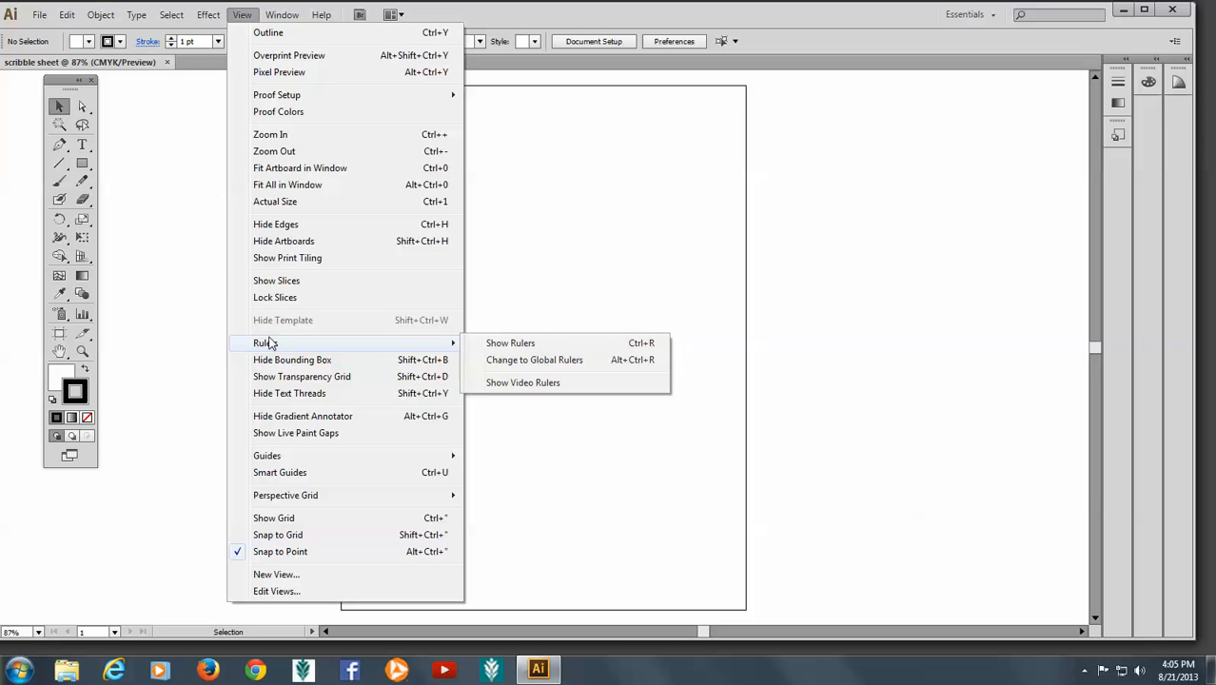
left_click(547, 346)
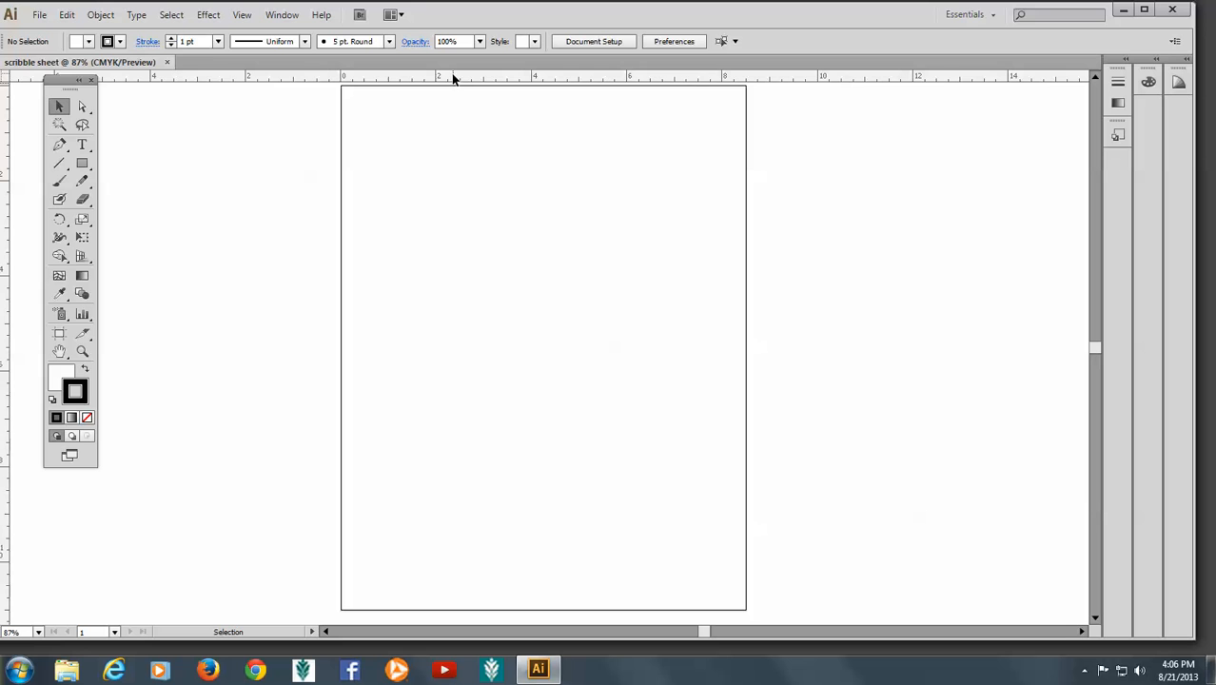
left_click_drag(453, 78, 444, 276)
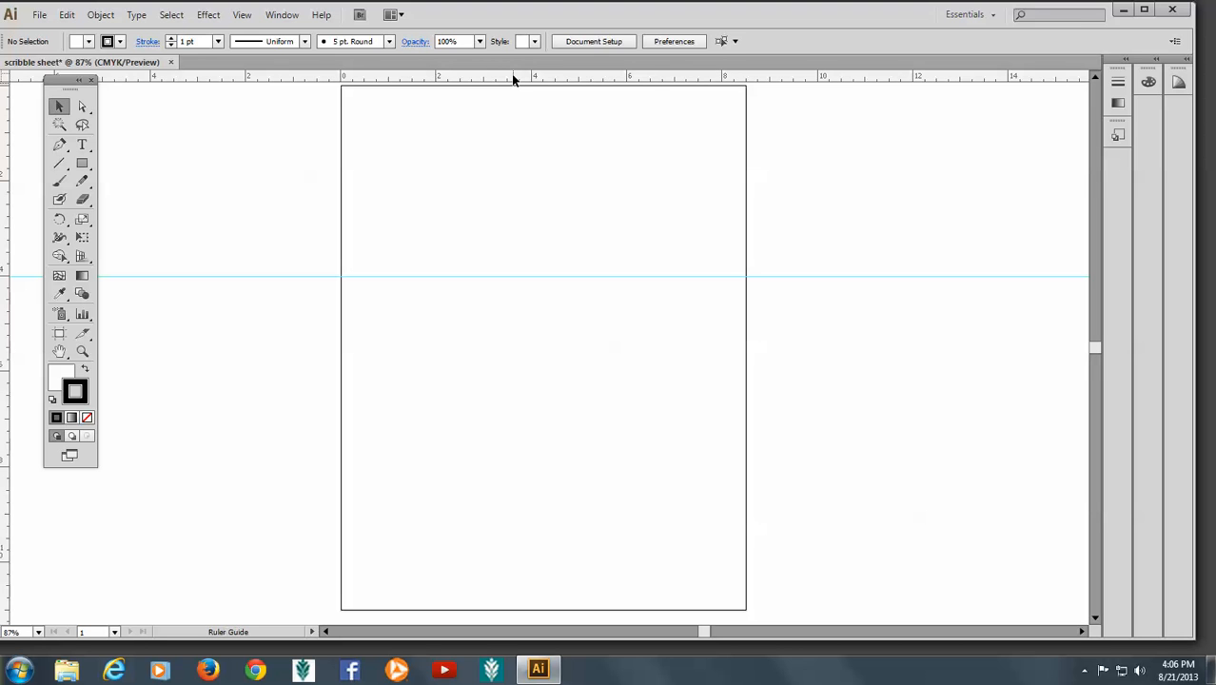
left_click_drag(512, 75, 528, 470)
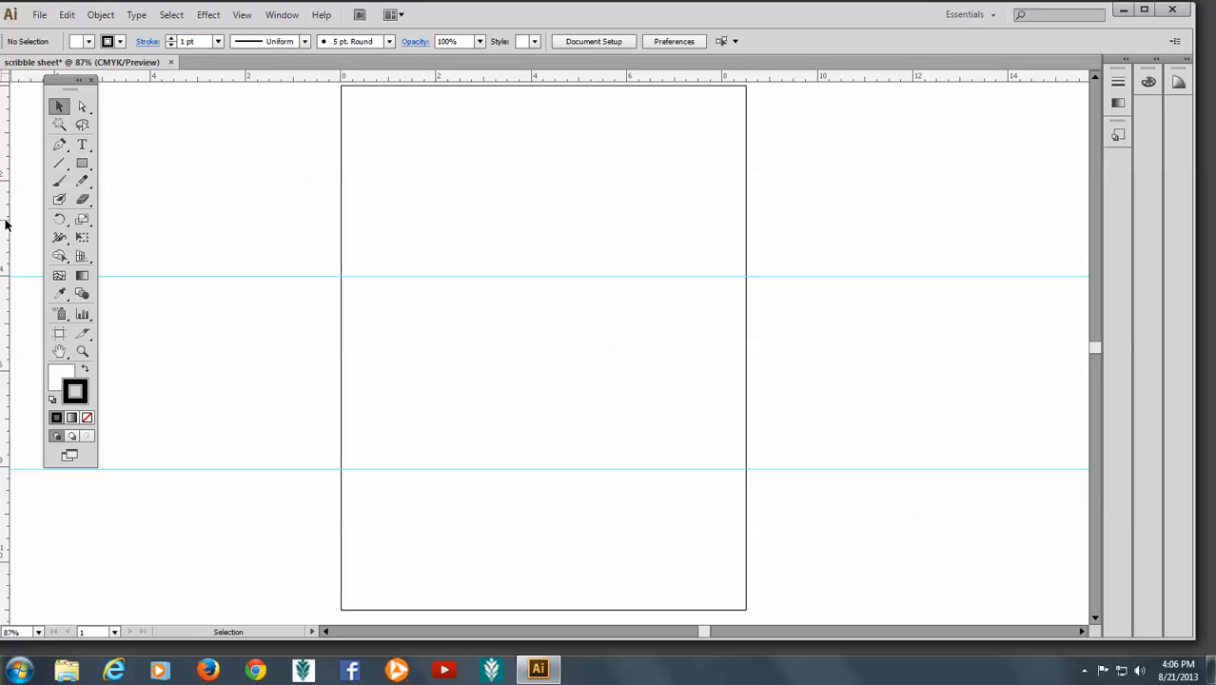
left_click_drag(5, 223, 541, 275)
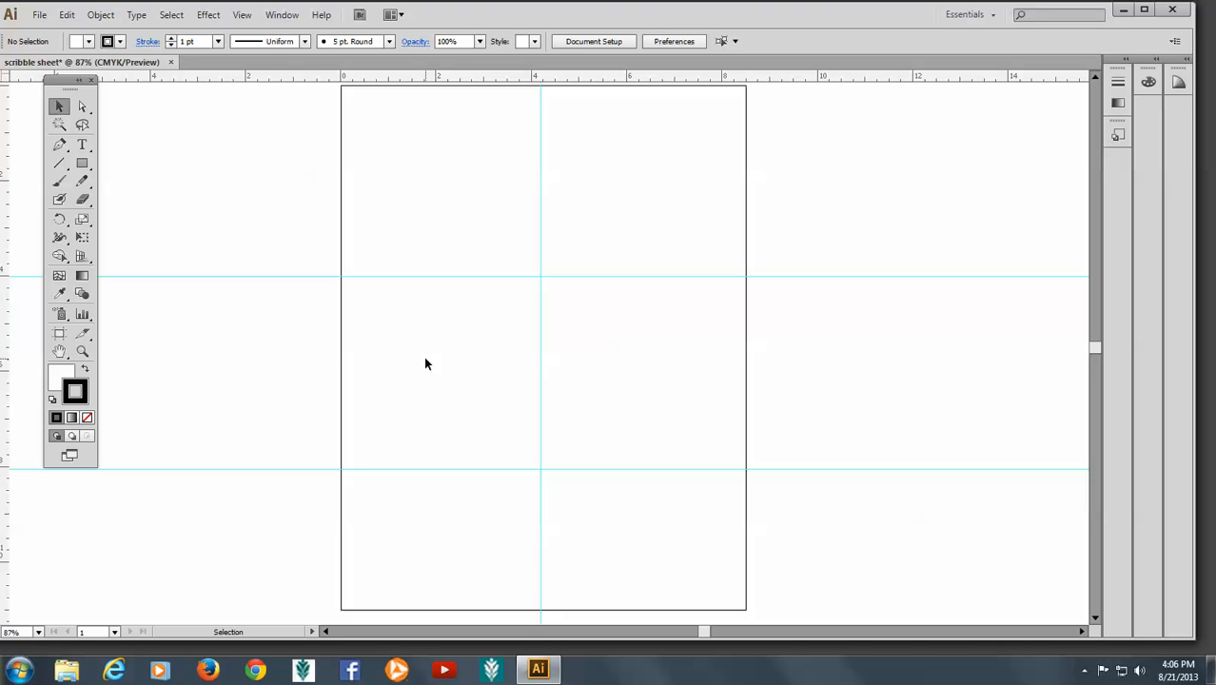
Handwrite a first name in cursive in the page's upper-left section with the Pencil tool, using no fill and a black stroke.
left_click(59, 381)
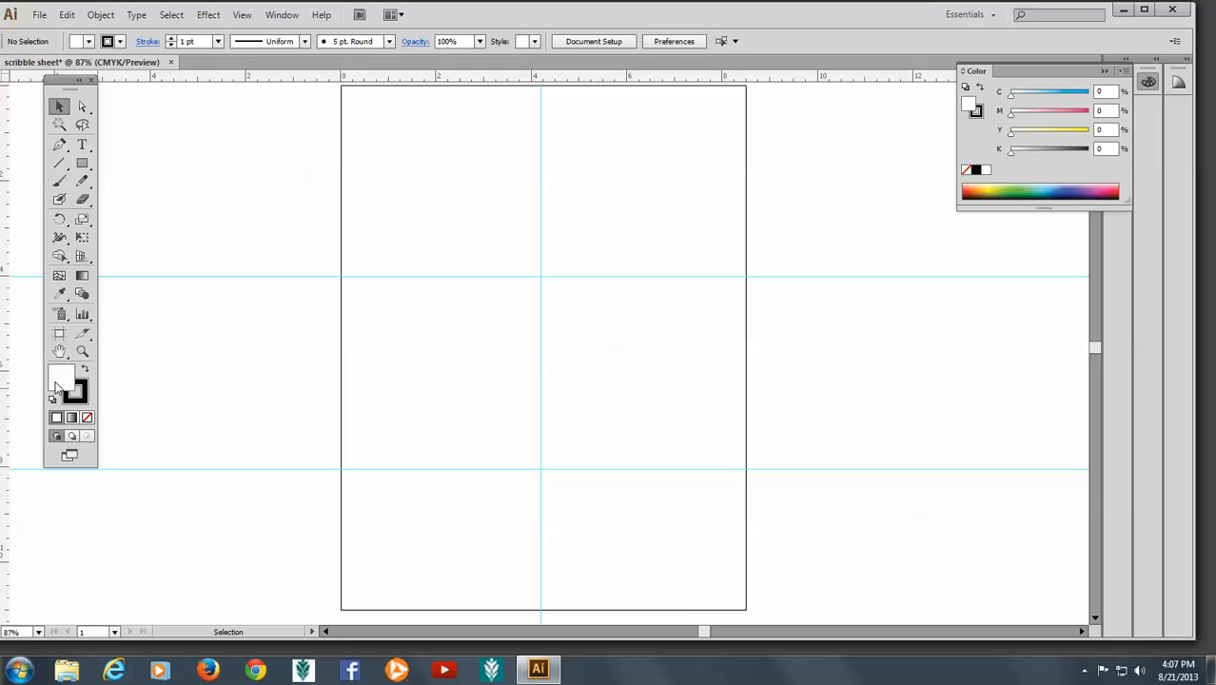
left_click(88, 419)
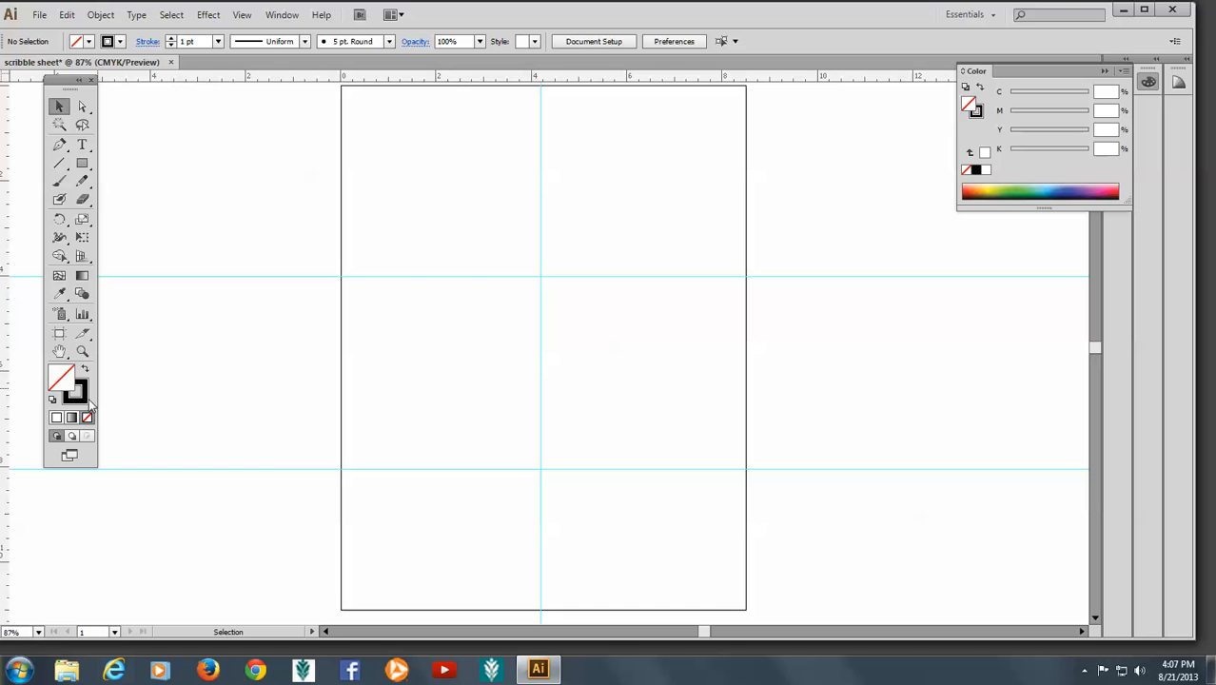
left_click(85, 399)
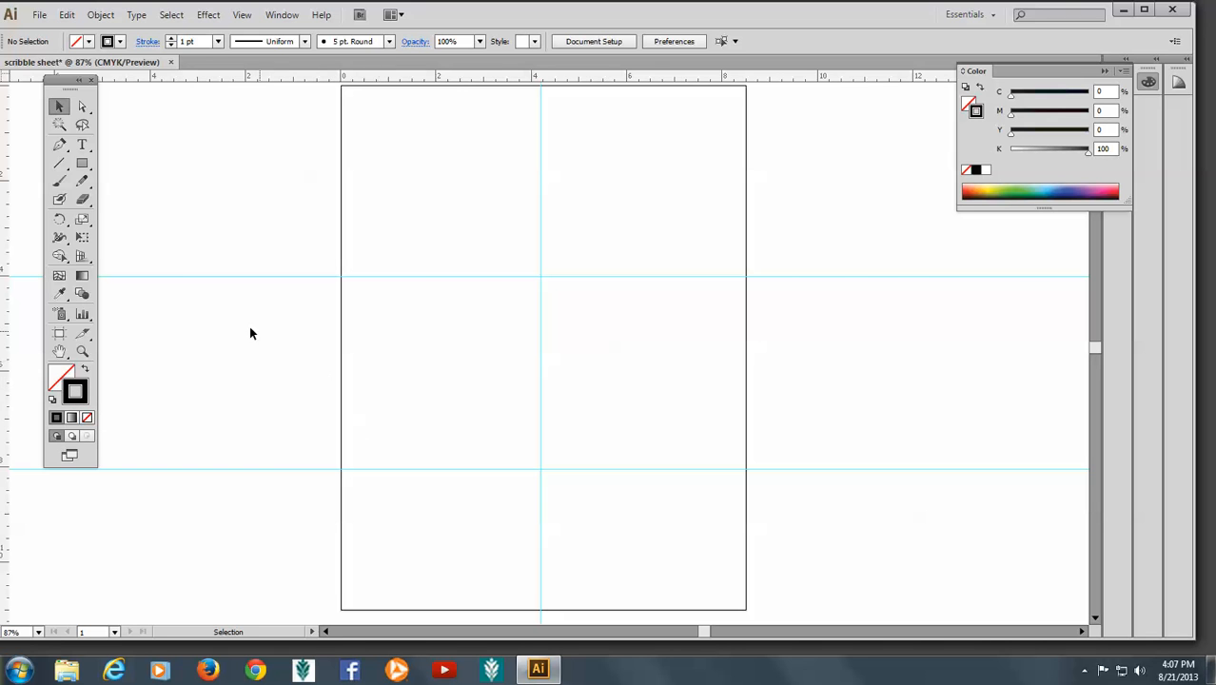
left_click(80, 183)
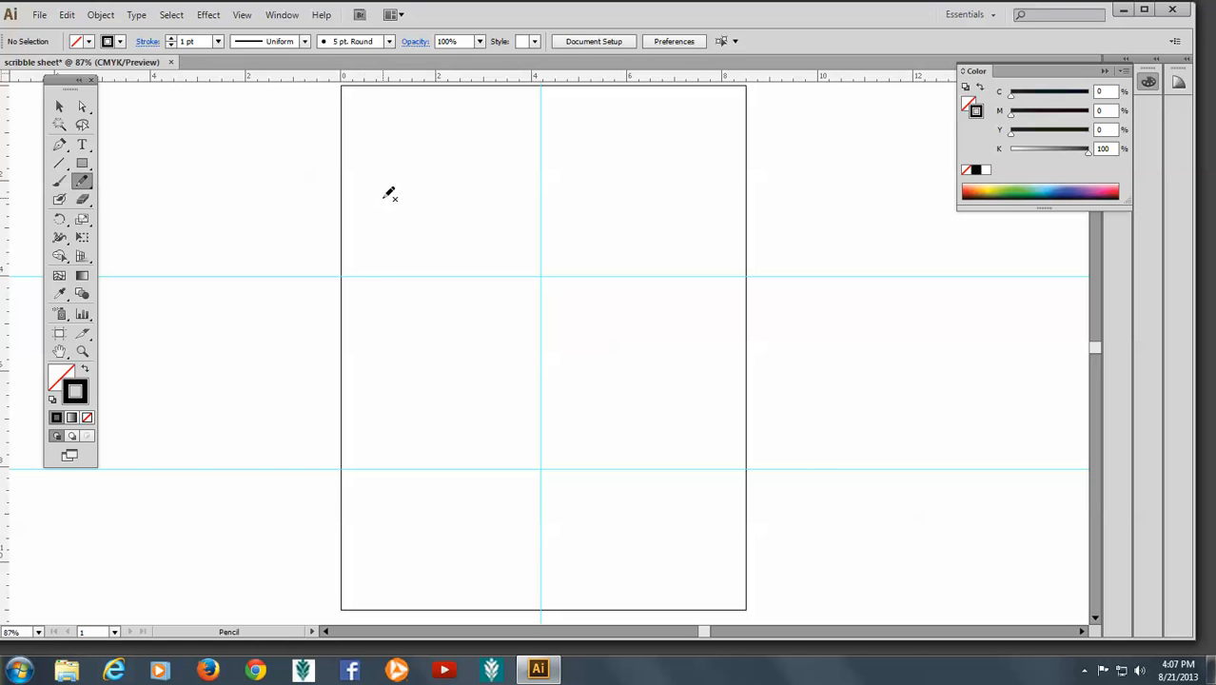
mouse_move(383, 199)
left_mouse_down()
mouse_move(380, 168)
mouse_move(380, 234)
mouse_move(397, 187)
mouse_move(433, 160)
mouse_move(440, 176)
mouse_move(451, 134)
mouse_move(452, 164)
mouse_move(460, 152)
mouse_move(445, 174)
mouse_move(472, 171)
mouse_move(472, 152)
mouse_move(495, 165)
mouse_move(501, 133)
mouse_move(491, 152)
mouse_move(509, 162)
mouse_move(520, 133)
left_mouse_up()
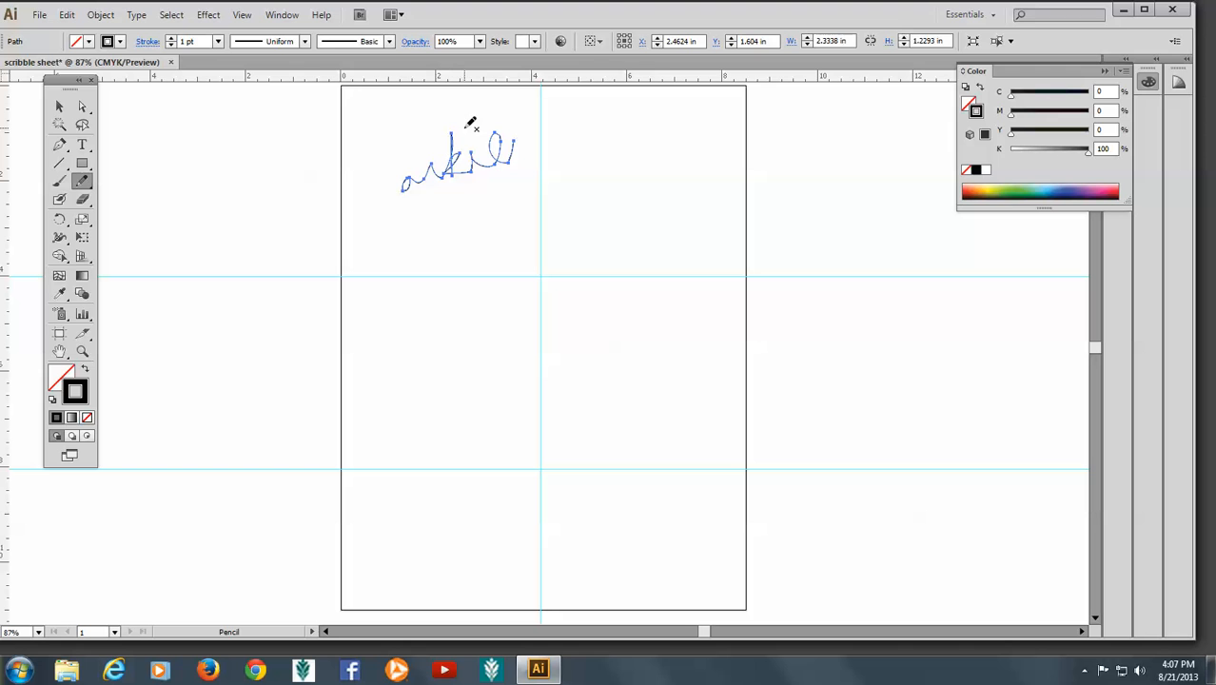
mouse_move(385, 204)
left_mouse_down()
mouse_move(380, 163)
mouse_move(396, 163)
mouse_move(373, 256)
mouse_move(393, 204)
left_mouse_up()
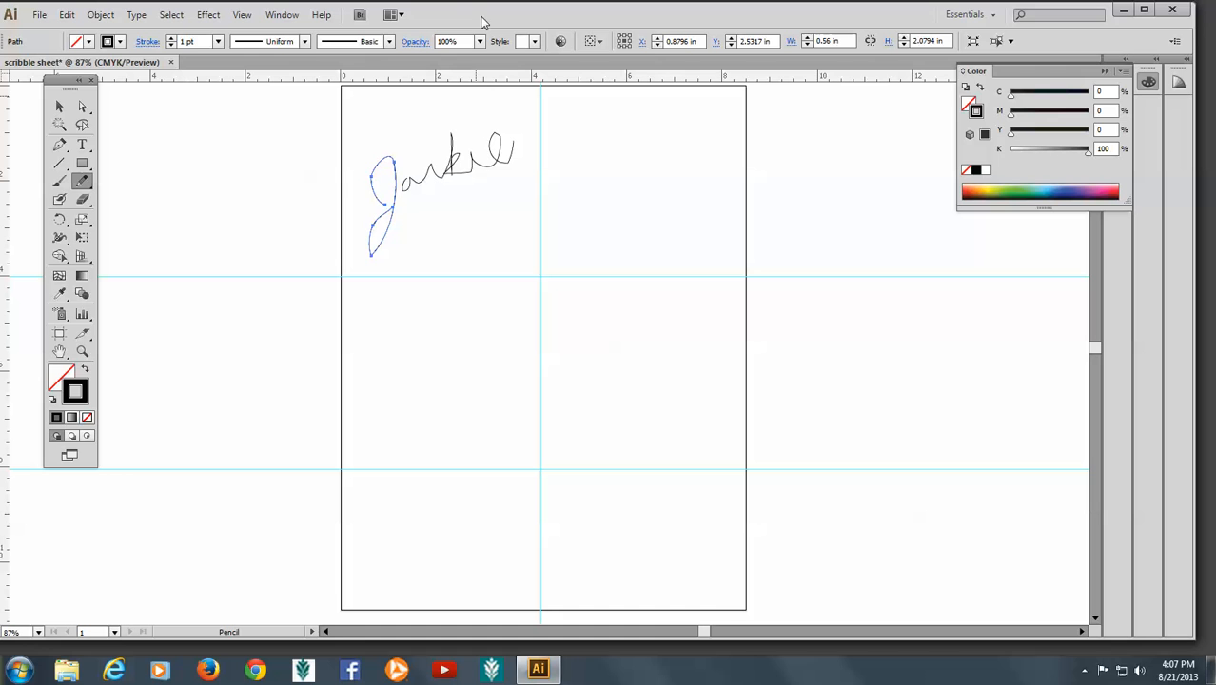
Draw a closed six-sided shape with straight Pen tool segments, about 1.2 in wide, just inside the page's upper-right section.
left_click(59, 148)
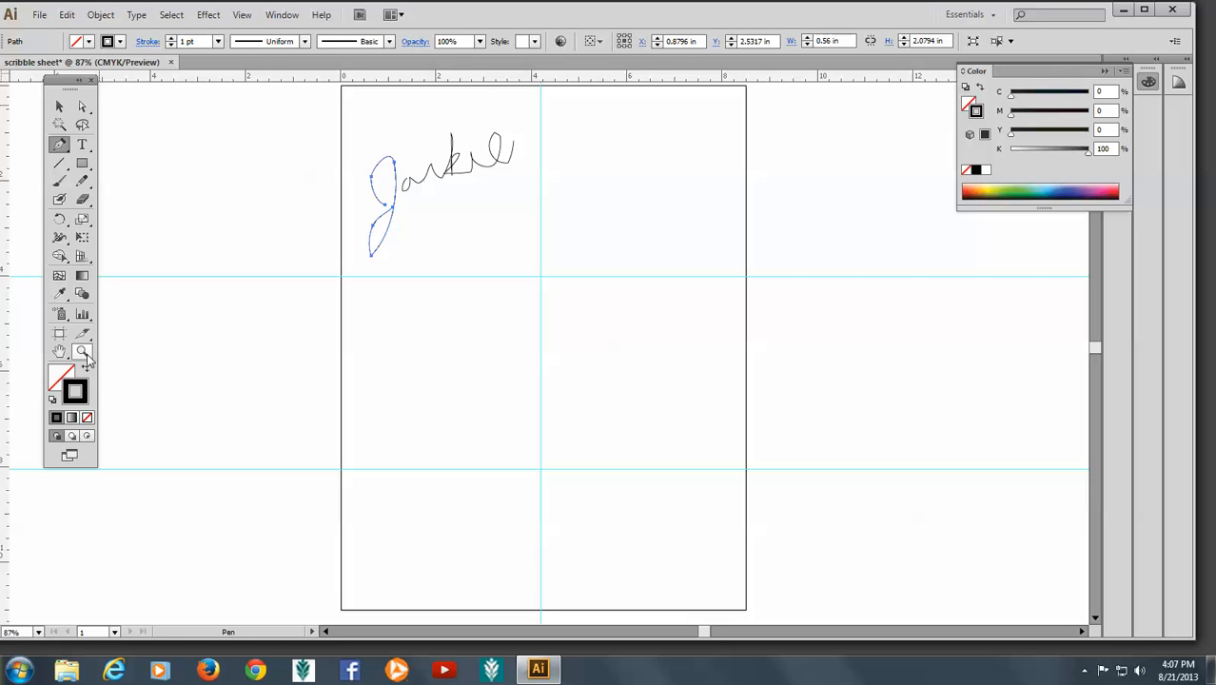
left_click(82, 353)
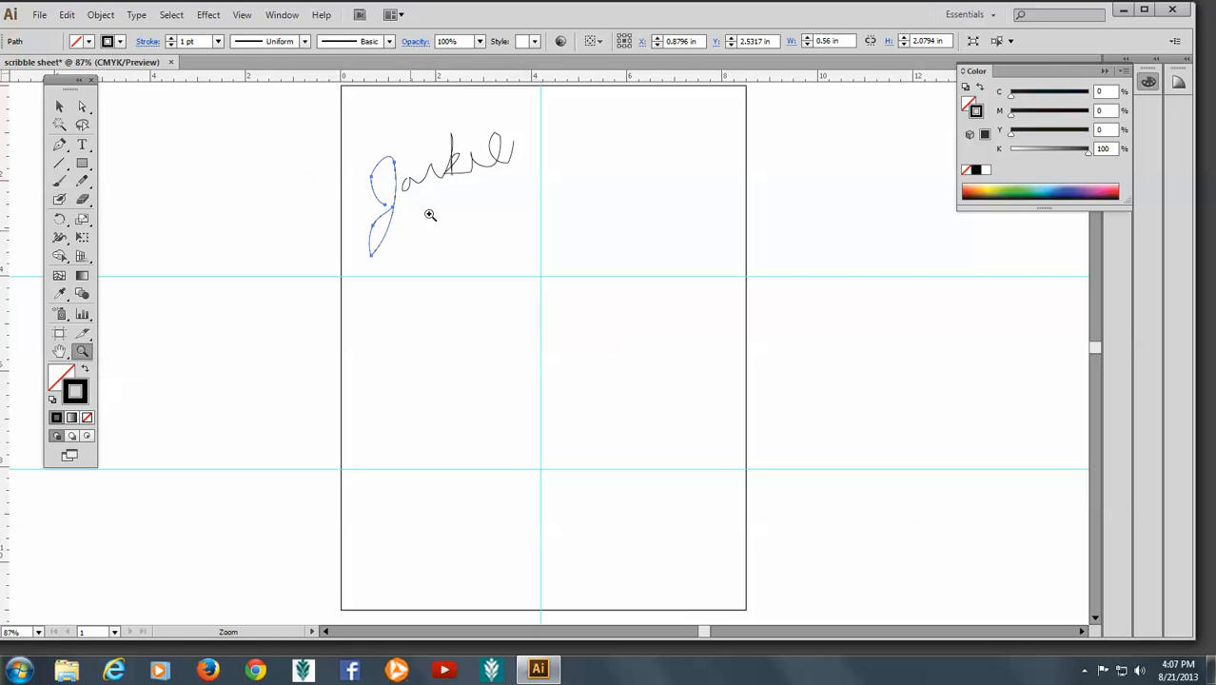
left_click(523, 298)
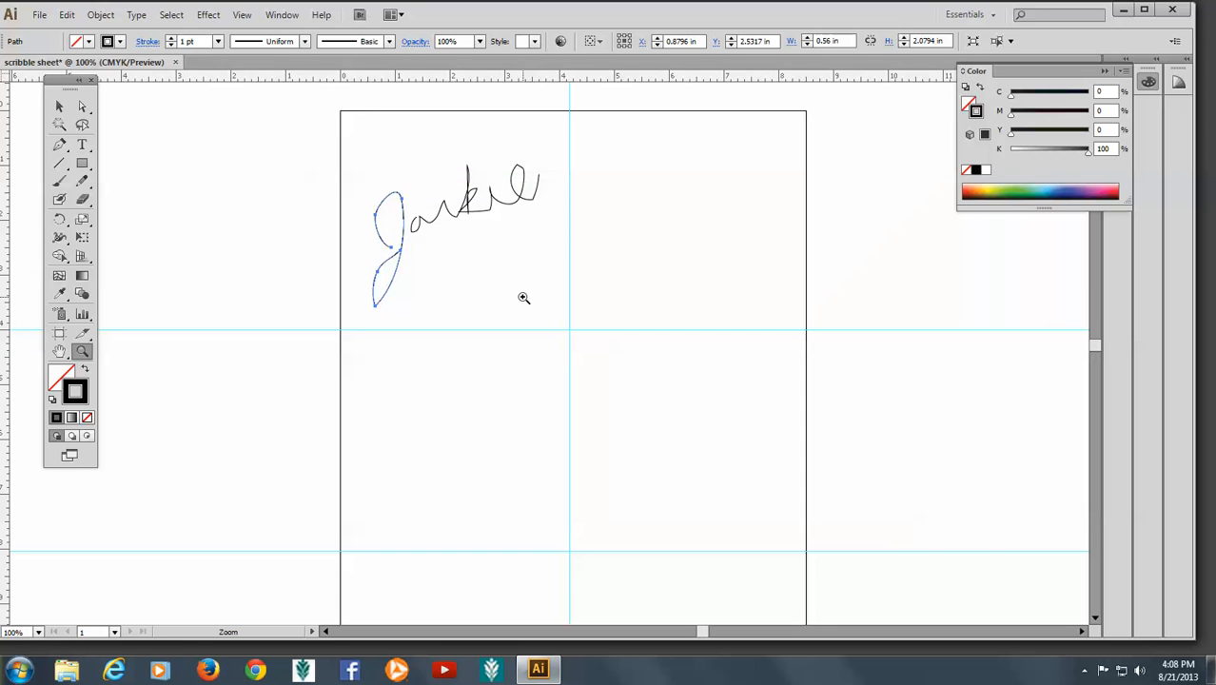
left_click(523, 297)
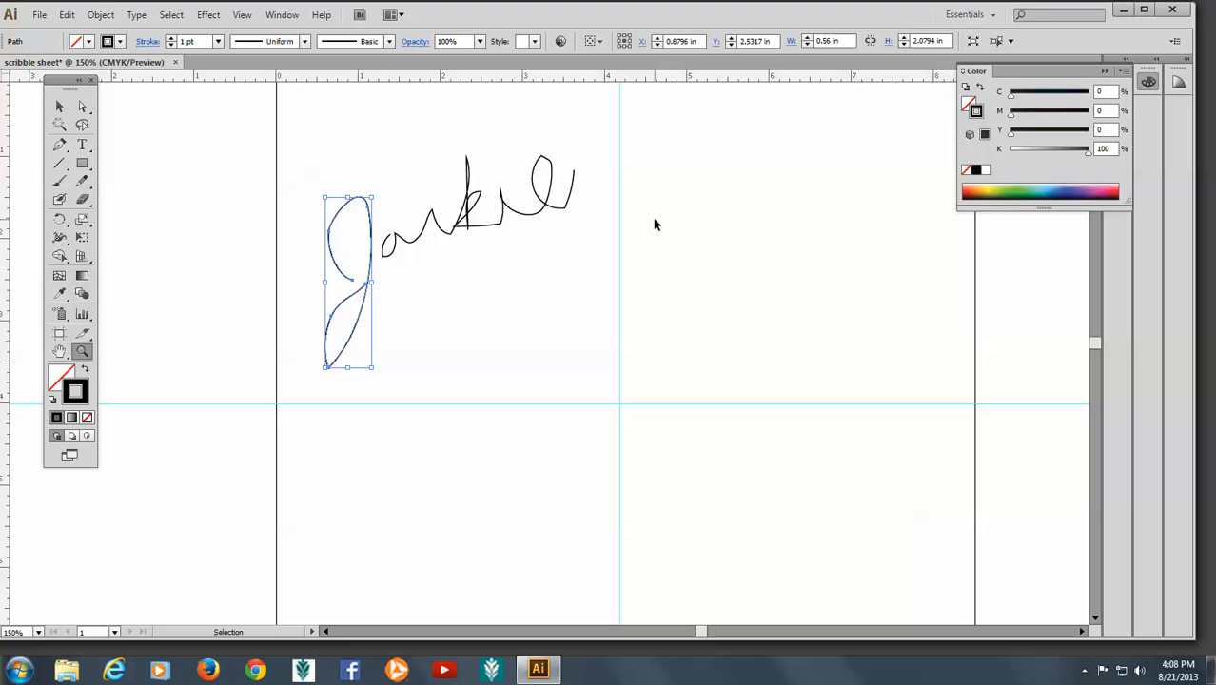
key("ctrl+minus")
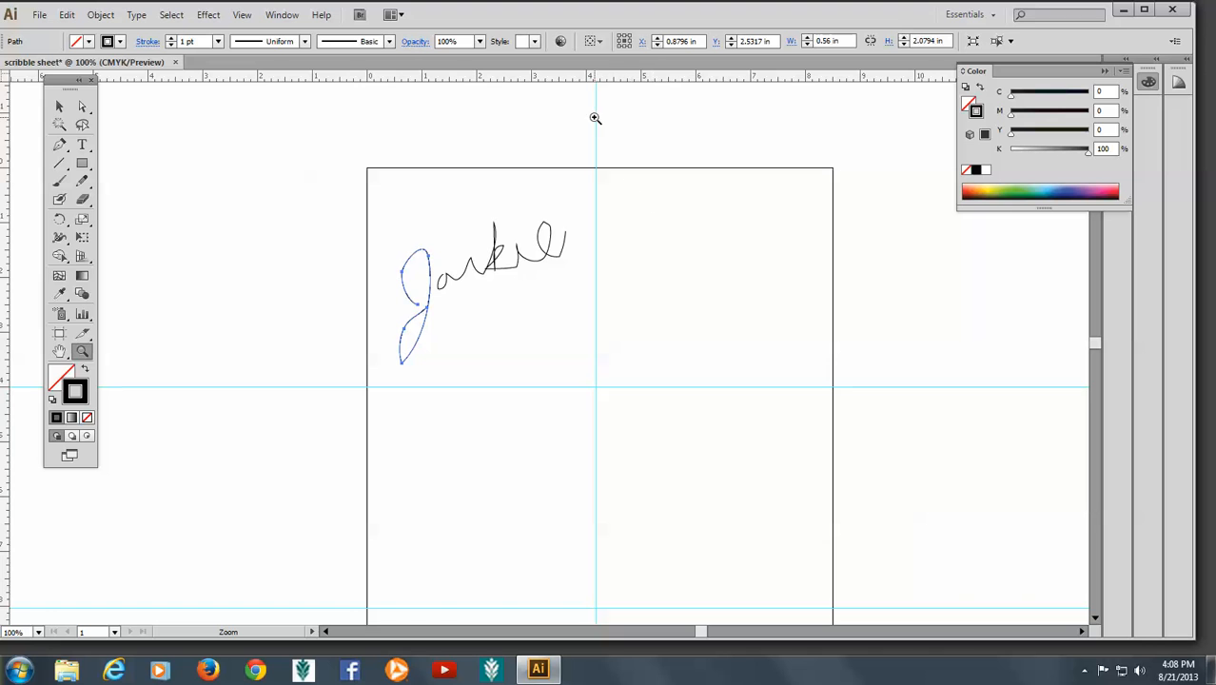
left_click_drag(579, 157, 848, 398)
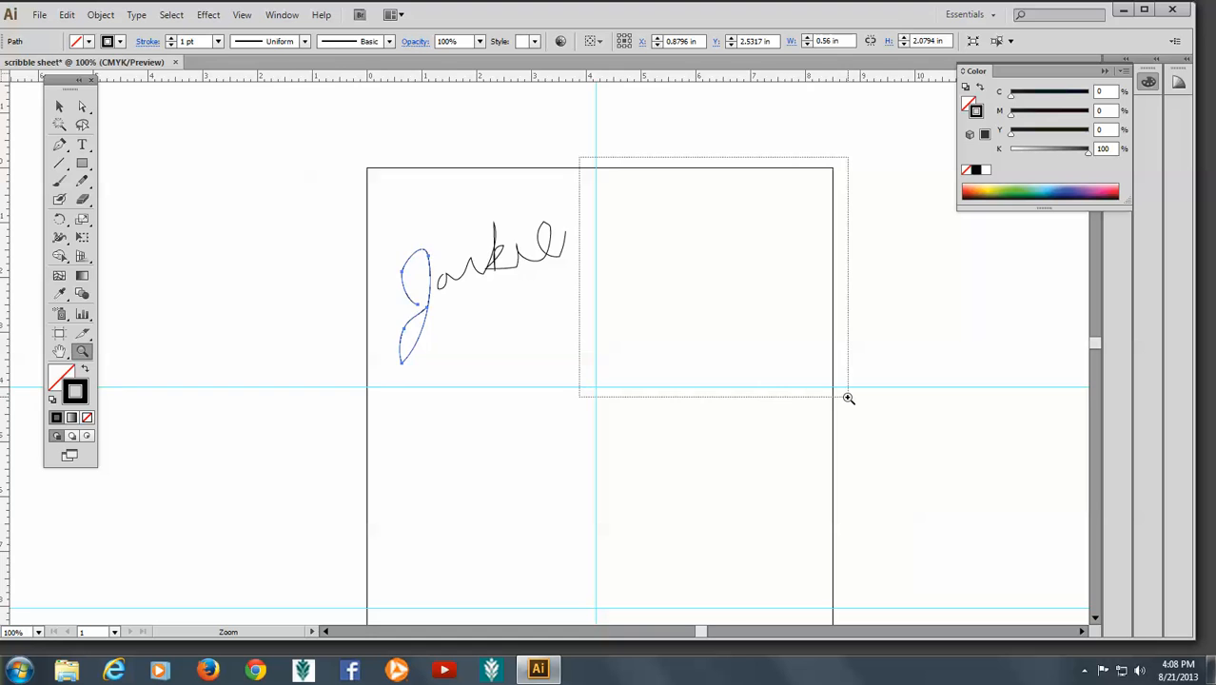
left_click_drag(847, 398, 847, 397)
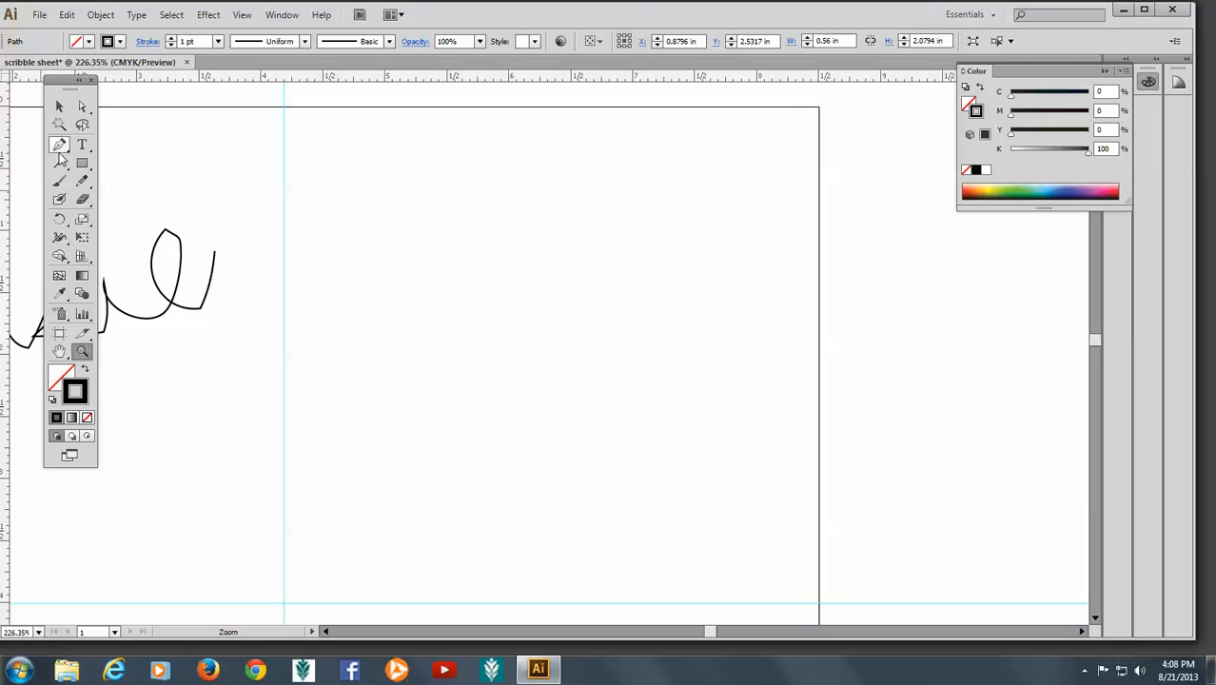
left_click(59, 145)
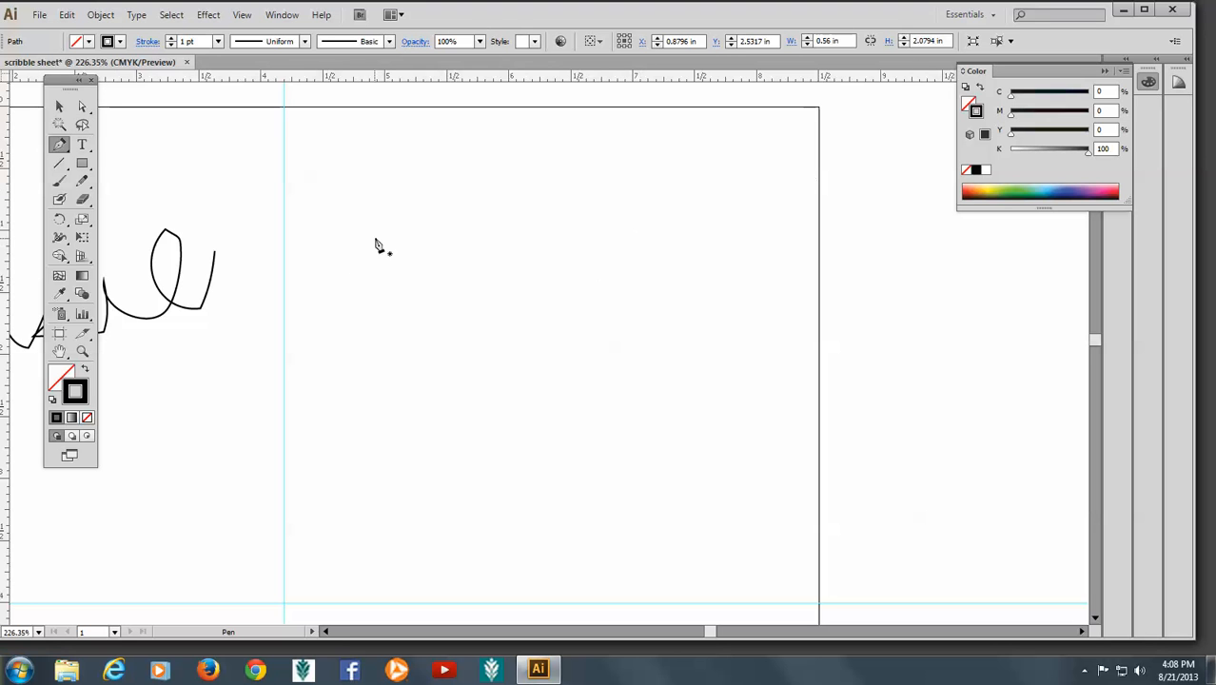
left_click(334, 272)
left_click(392, 184)
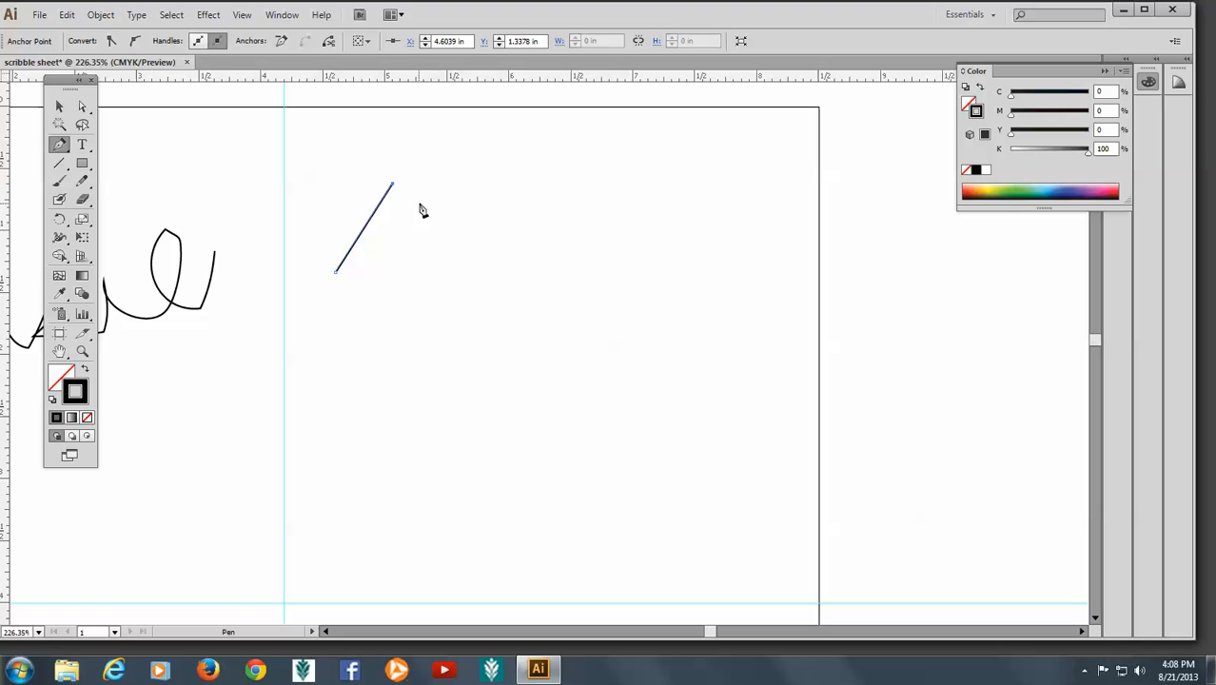
left_click(487, 199)
left_click(473, 315)
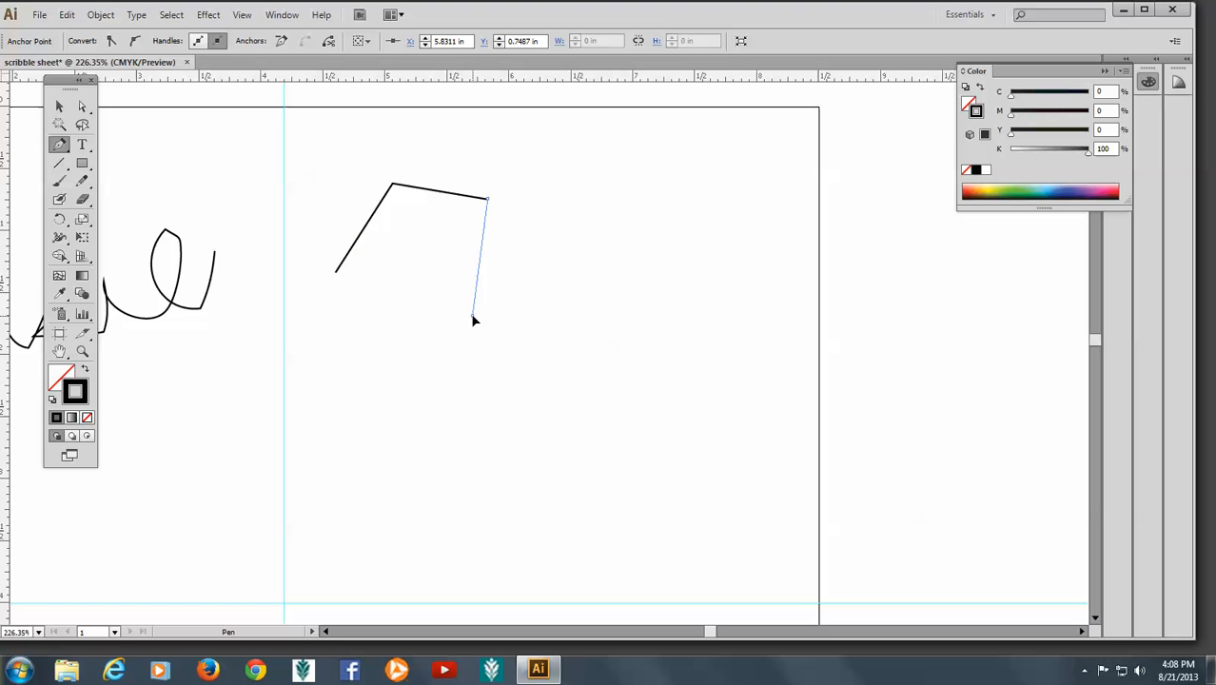
left_click(402, 294)
left_click(351, 333)
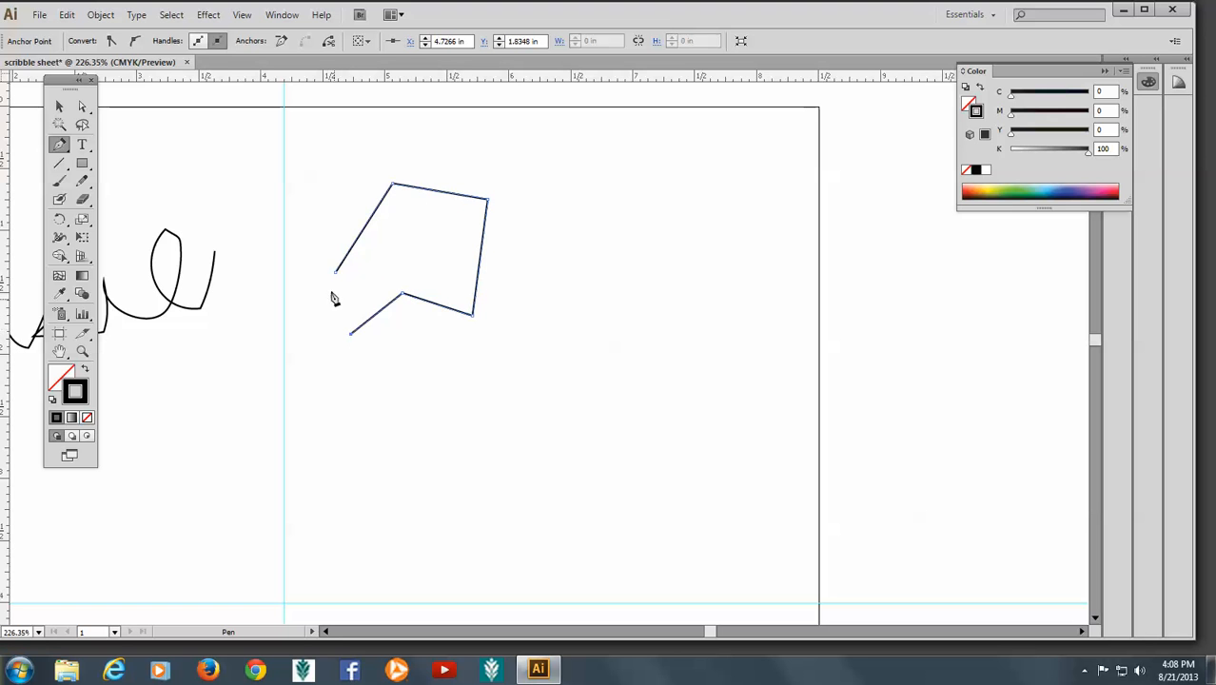
left_click(335, 272)
Draw a closed five-sided shape with straight Pen tool segments, about 1.3 in wide, to the right of the six-sided shape.
left_click(583, 200, "ctrl")
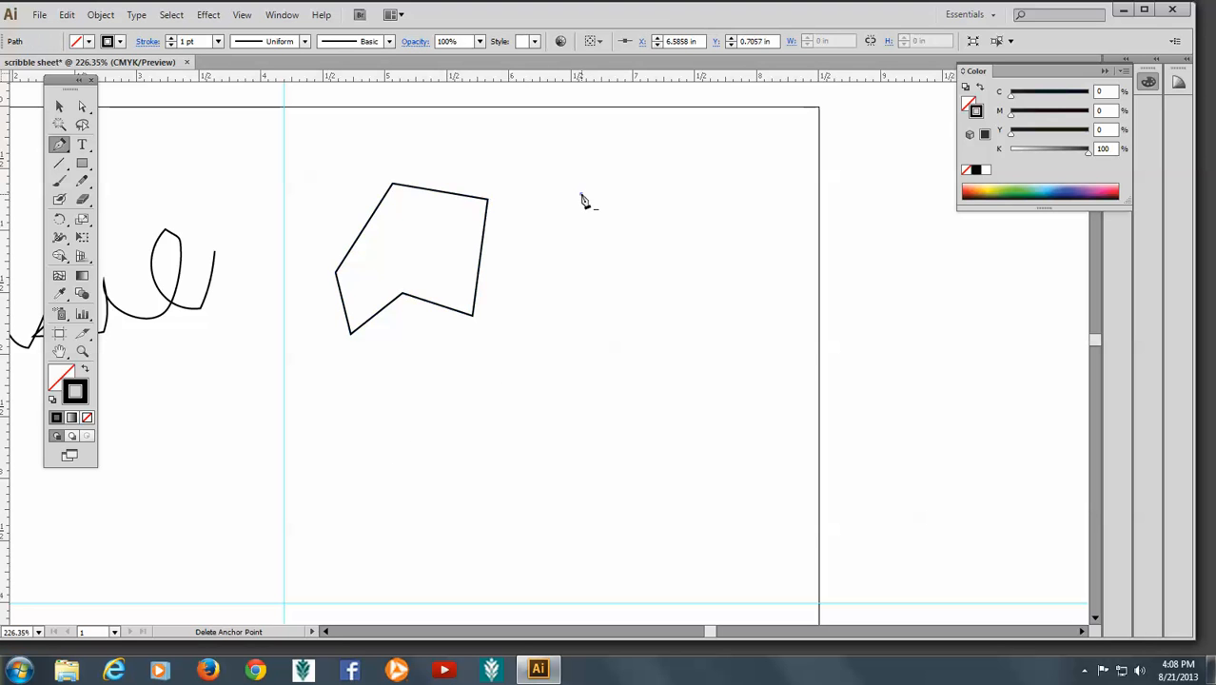
left_click(582, 195)
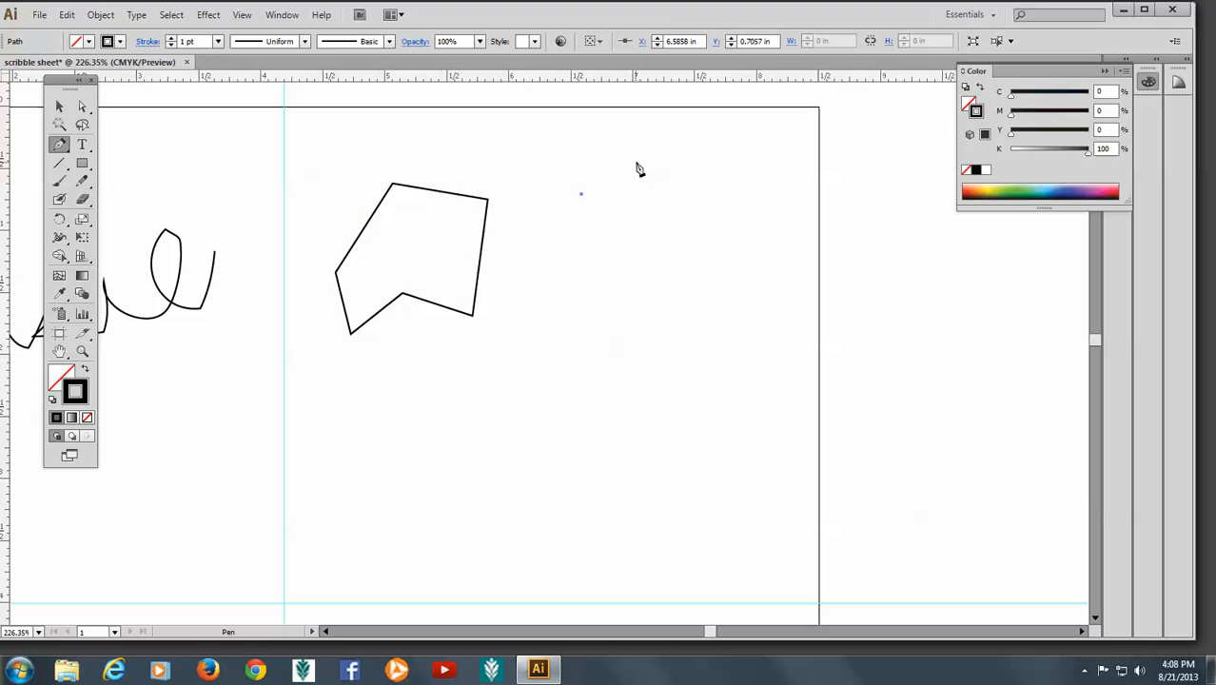
left_click(691, 143)
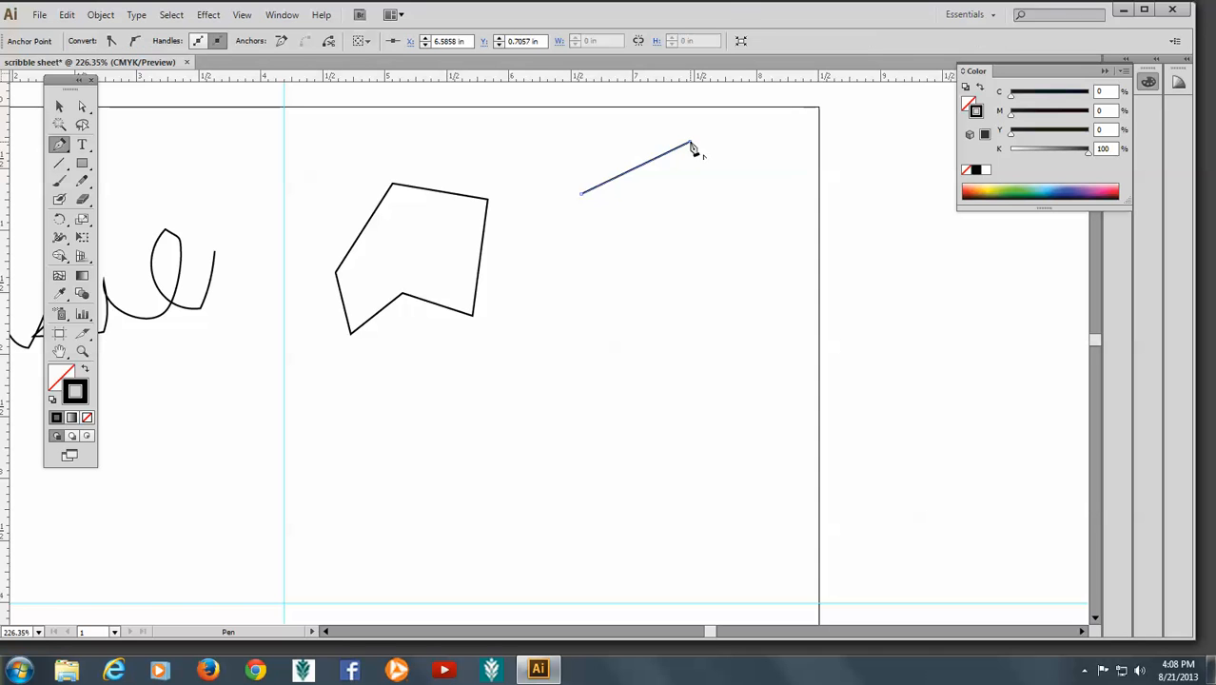
left_click(725, 321)
left_click(611, 346)
left_click(567, 282)
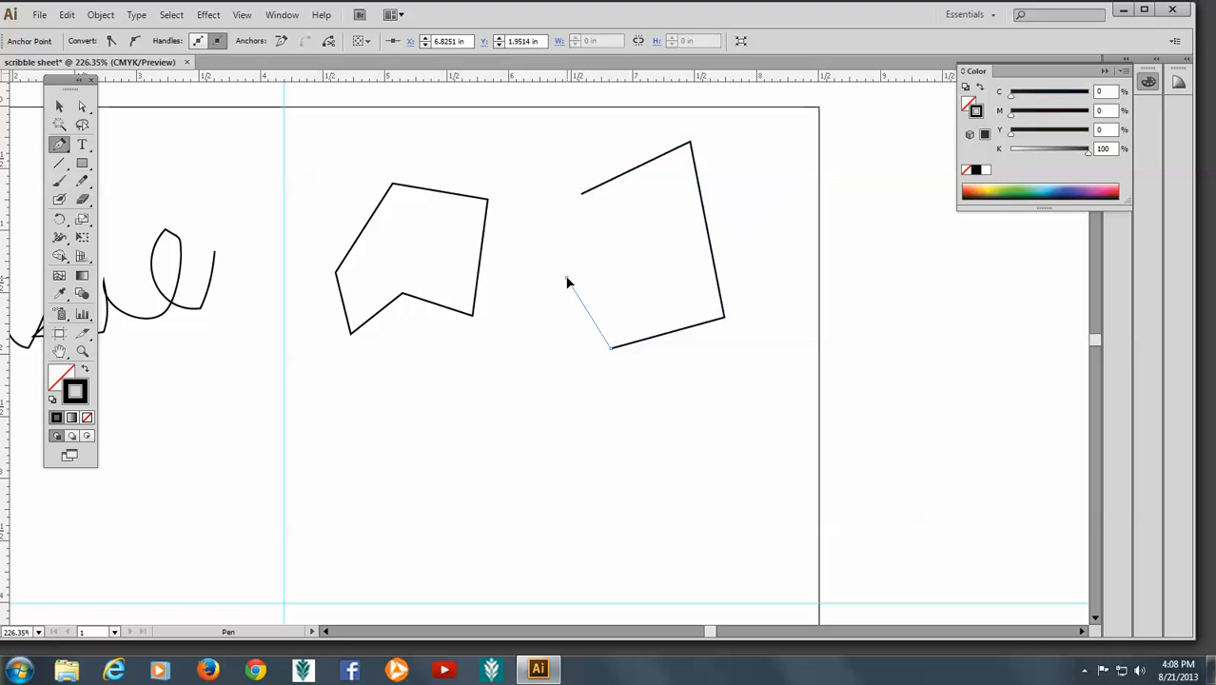
left_click(583, 196)
Draw a closed, self-crossing five-point shape with straight Pen tool segments, about 0.9 in wide, below the six-sided shape.
left_click(374, 407)
left_click(407, 359)
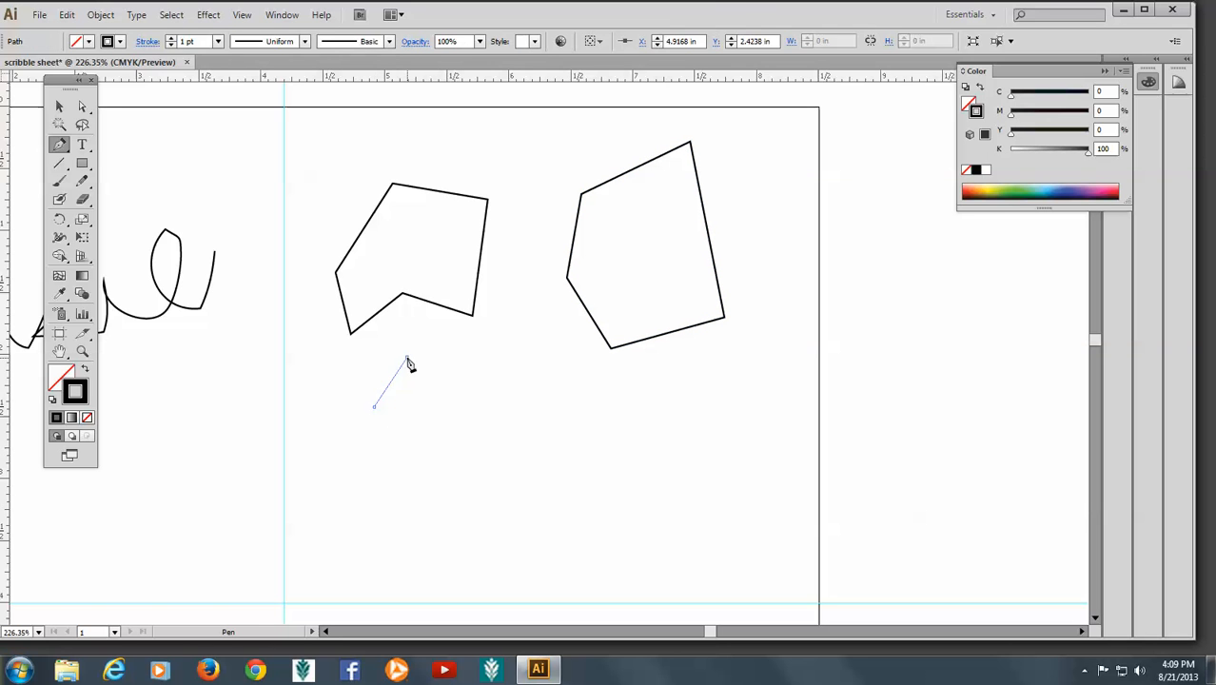
left_click(489, 360)
left_click(475, 425)
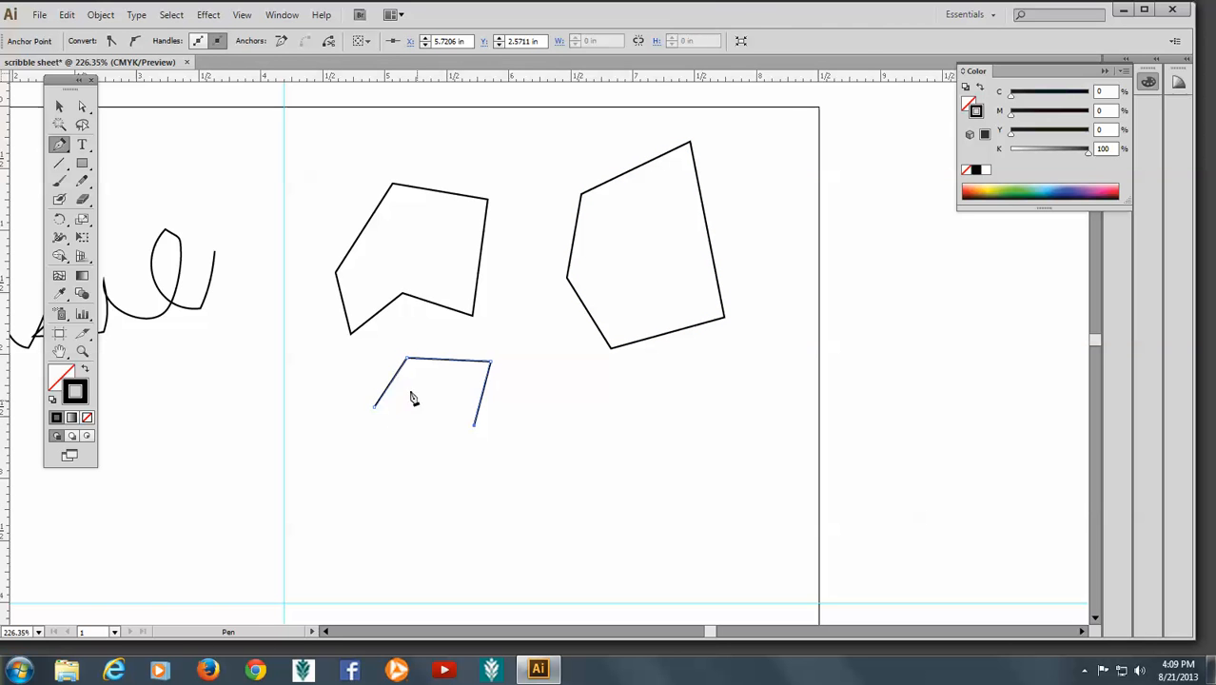
left_click(373, 358)
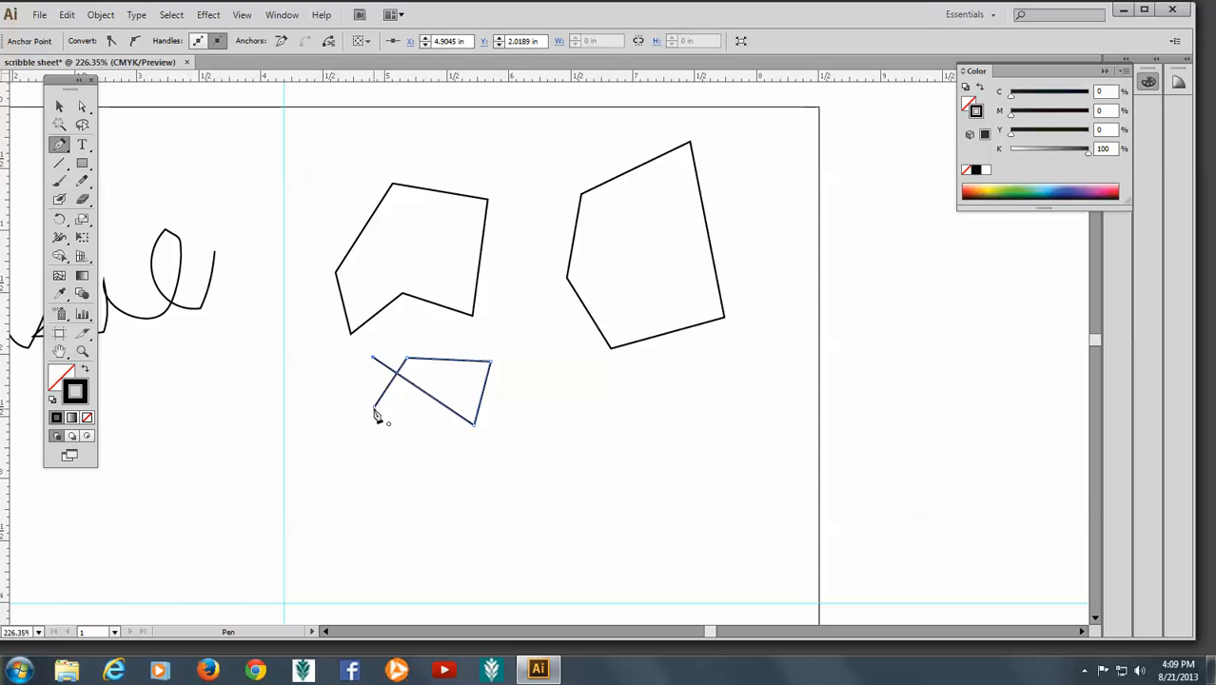
left_click(375, 409)
Draw a closed, smoothly curved Pen tool shape about 1.9 in wide near the page edge in the middle-left section.
key("space")
left_click_drag(462, 499, 614, 391)
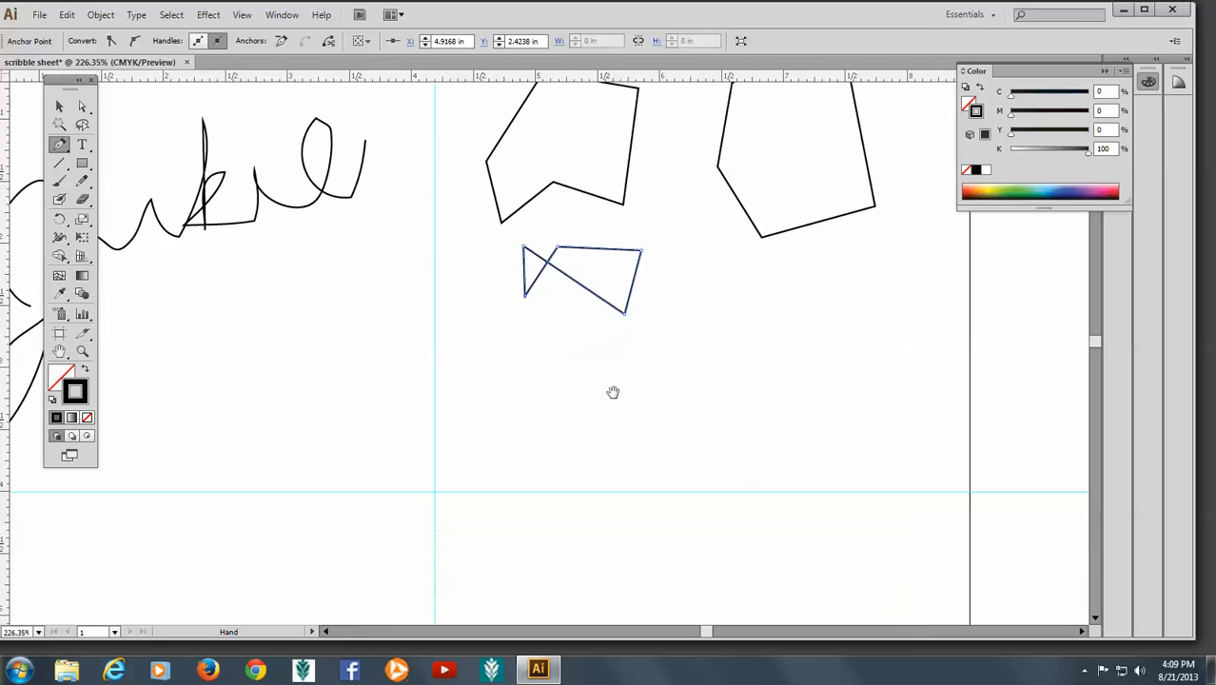
left_click_drag(299, 462, 550, 269)
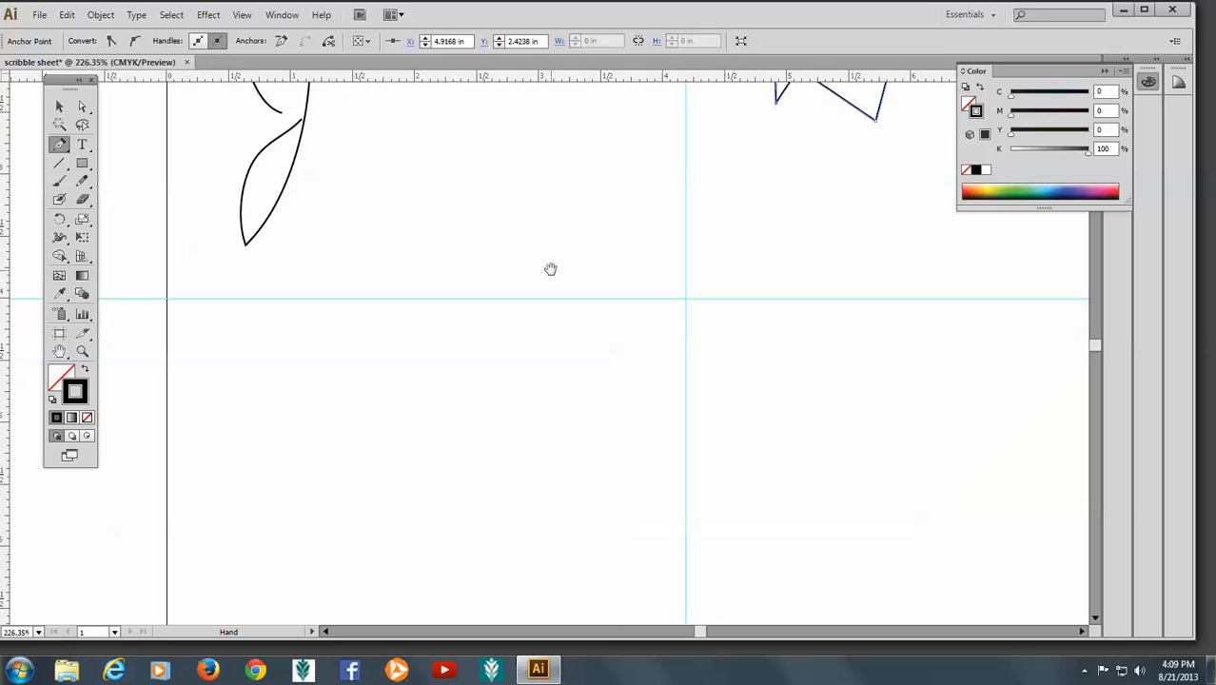
left_click_drag(465, 507, 515, 324)
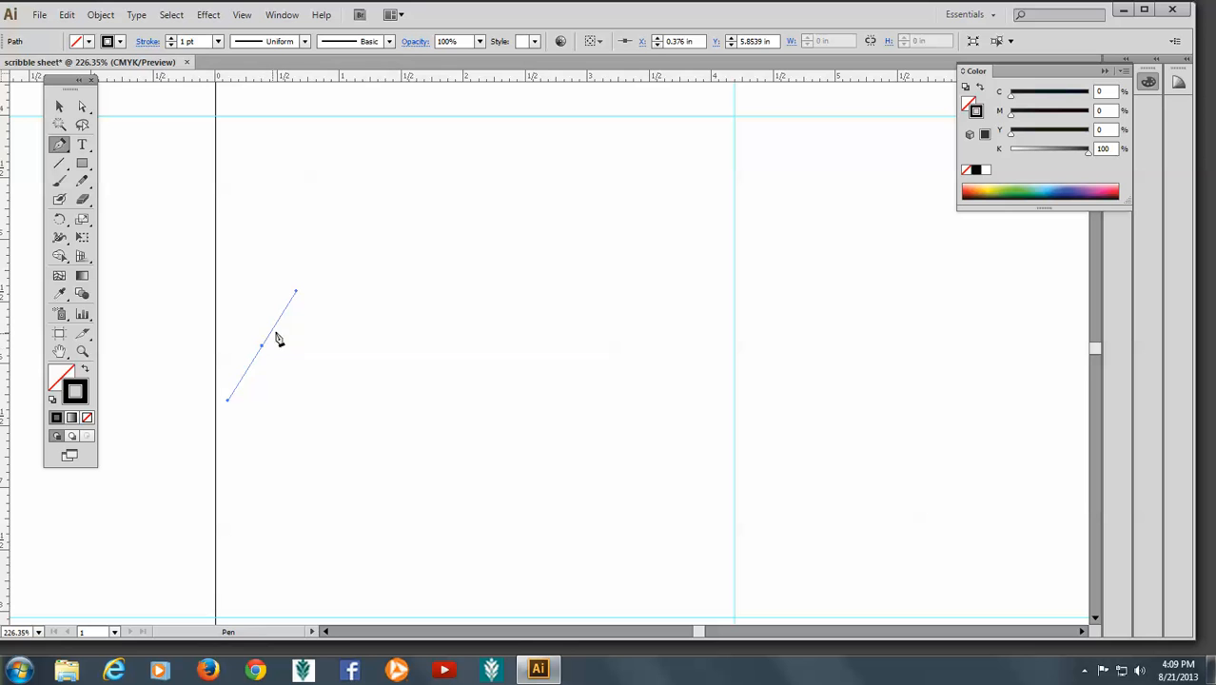
left_click_drag(350, 273, 406, 278)
left_click_drag(422, 319, 447, 330)
left_click_drag(491, 369, 475, 407)
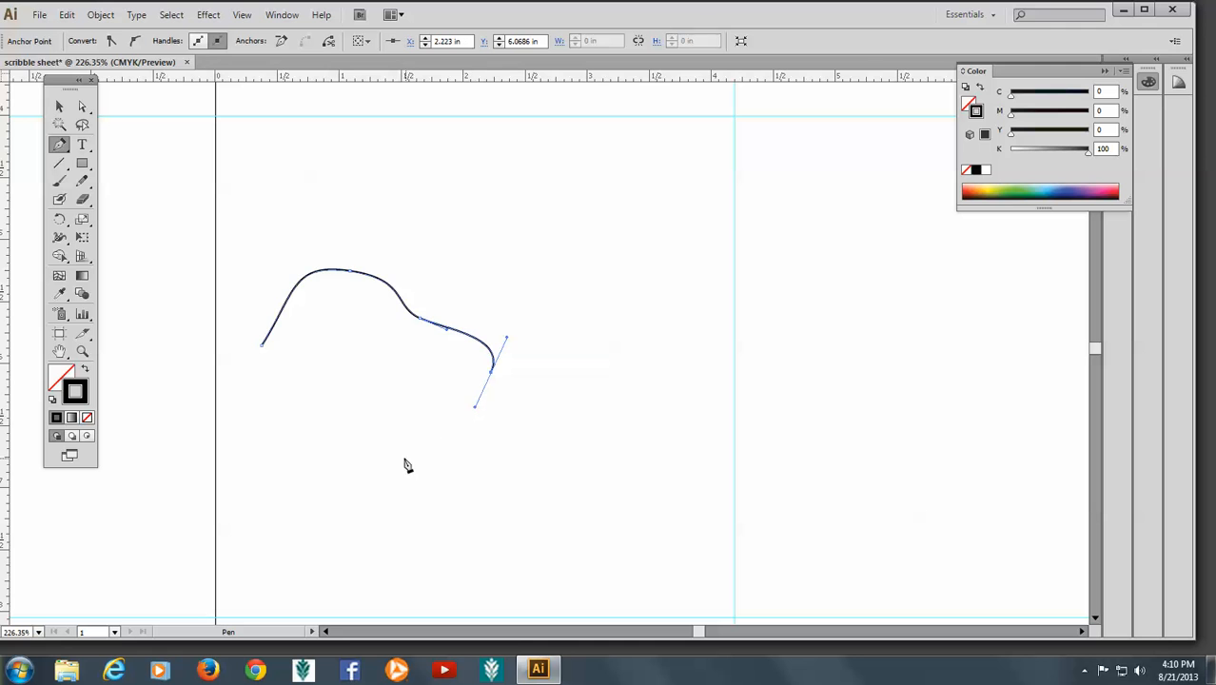
left_click_drag(402, 459, 247, 399)
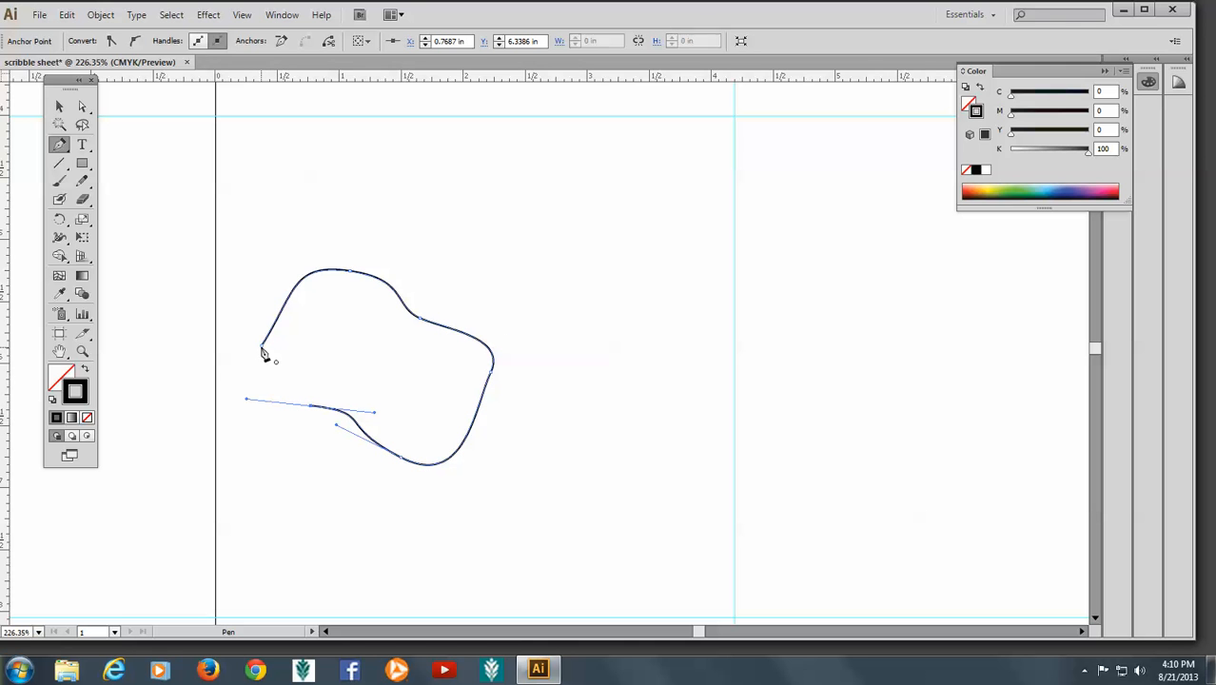
left_click_drag(262, 347, 267, 323)
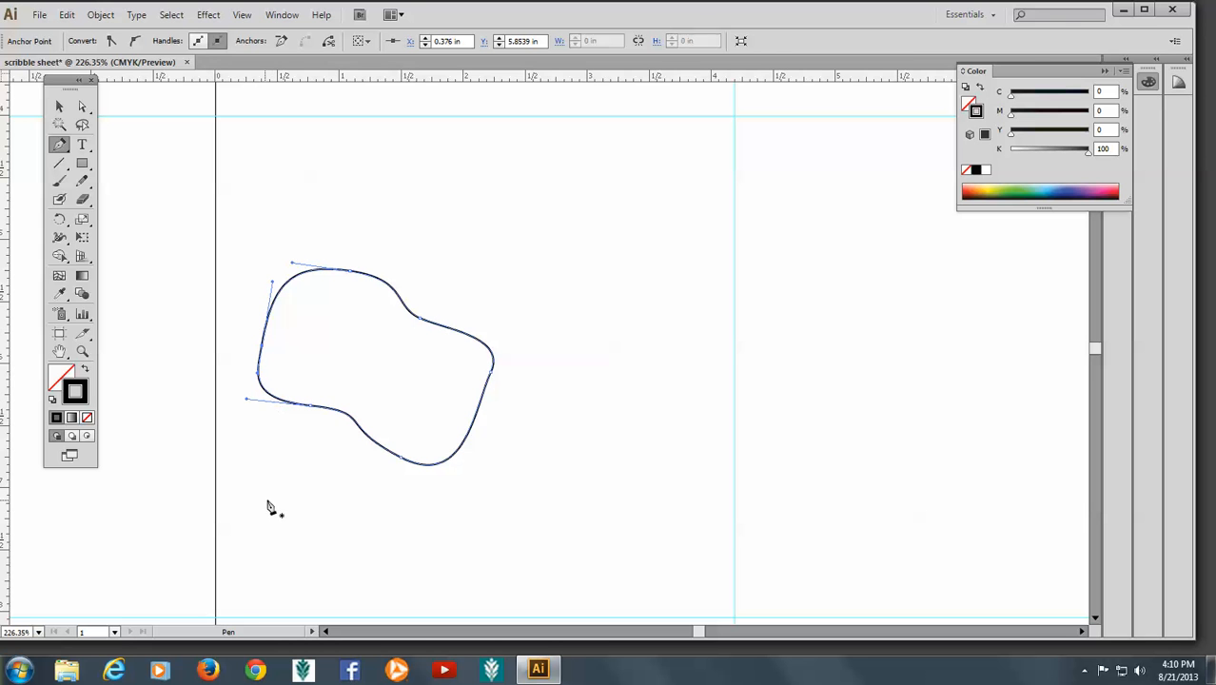
Draw a second closed curved shape with the Pen tool, about 2.2 in wide, above and to the right of the first one.
left_click_drag(461, 249, 599, 198)
left_click_drag(673, 198, 694, 190)
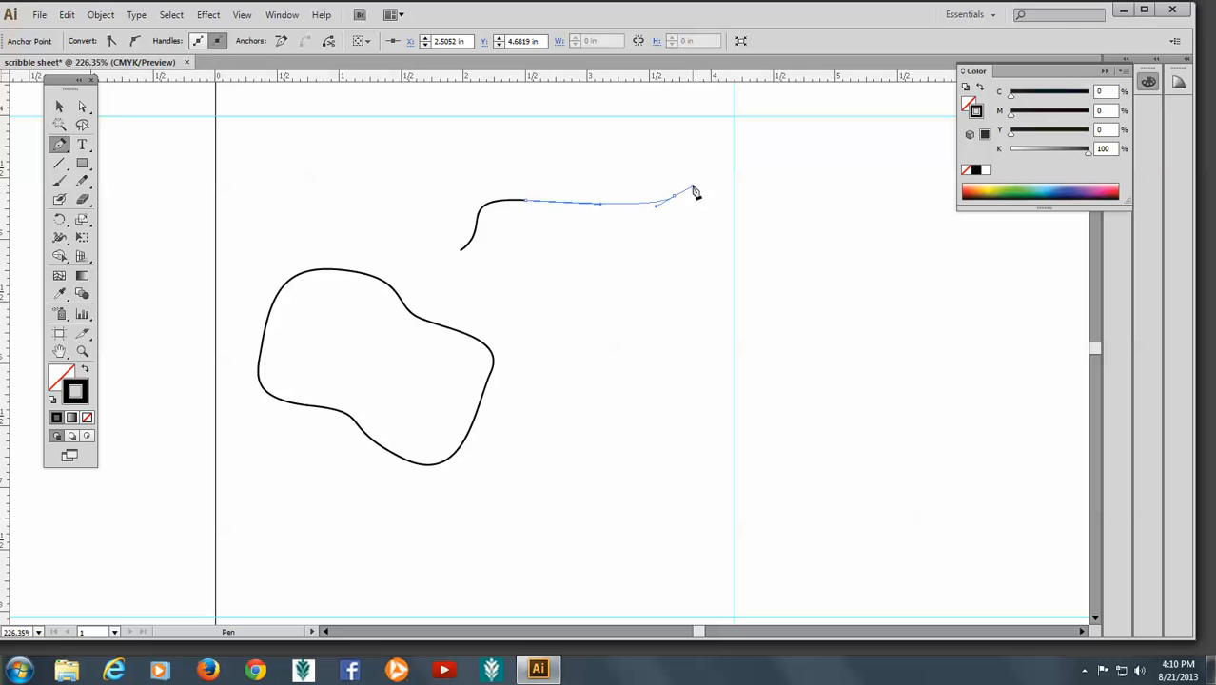
left_click_drag(710, 237, 711, 296)
left_click(682, 388)
left_click_drag(682, 388, 617, 420)
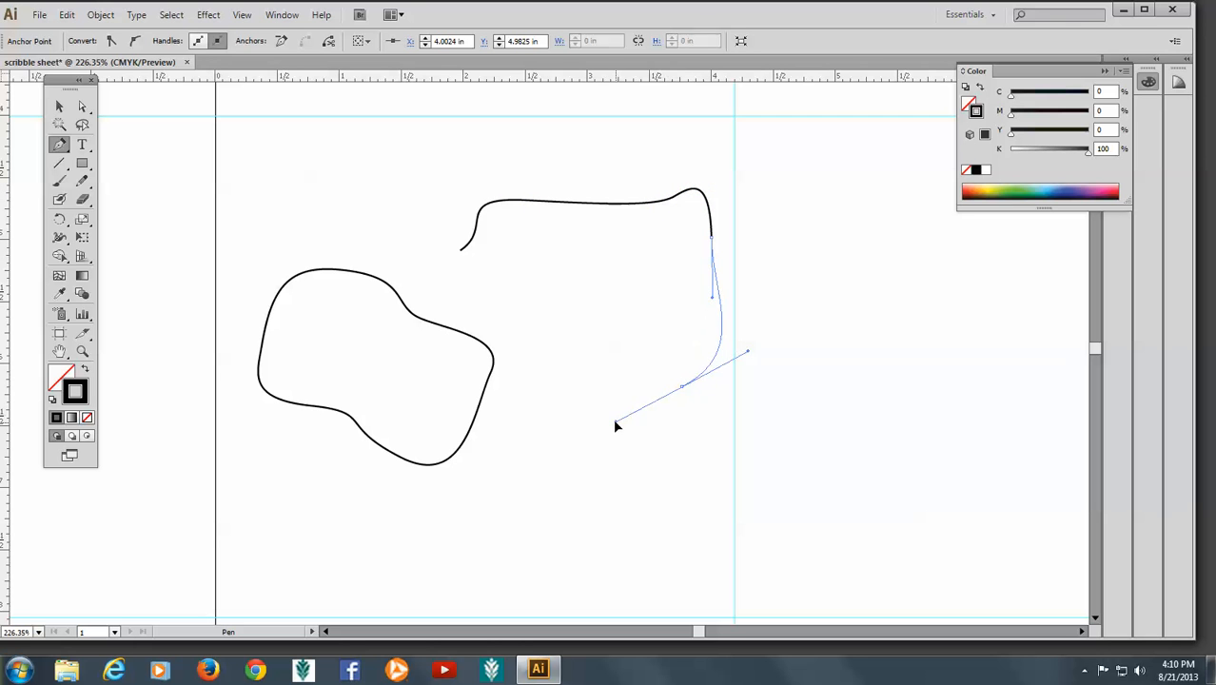
left_click_drag(557, 367, 443, 267)
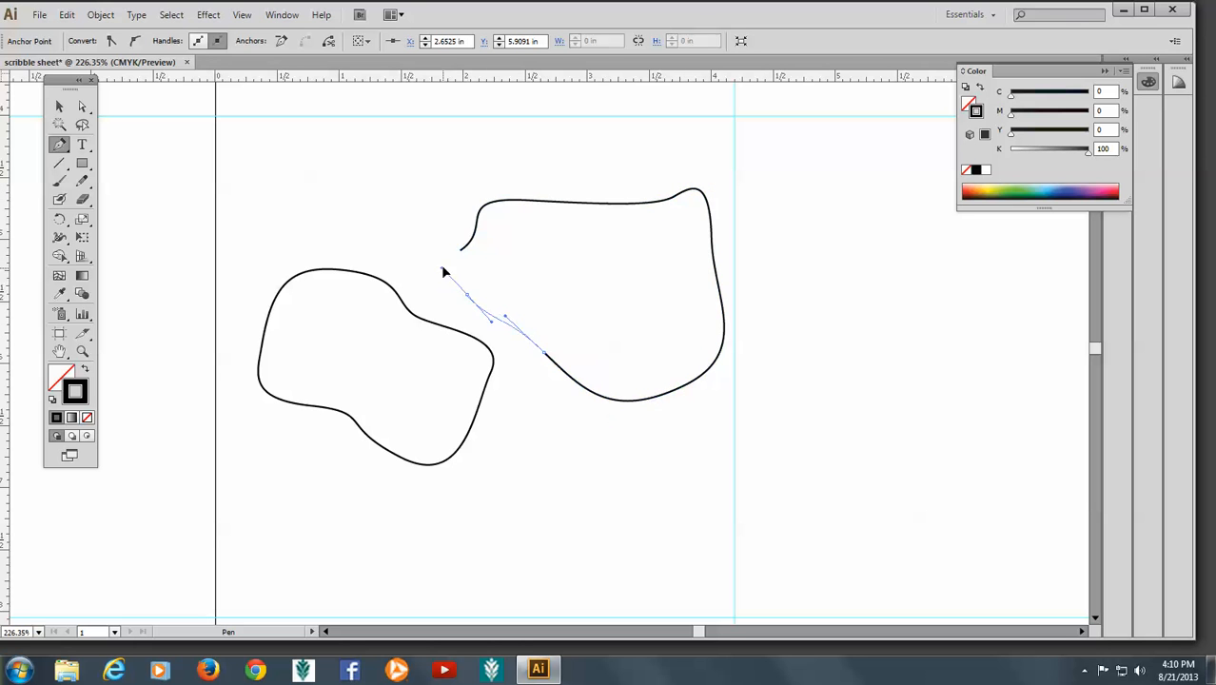
left_click(462, 254)
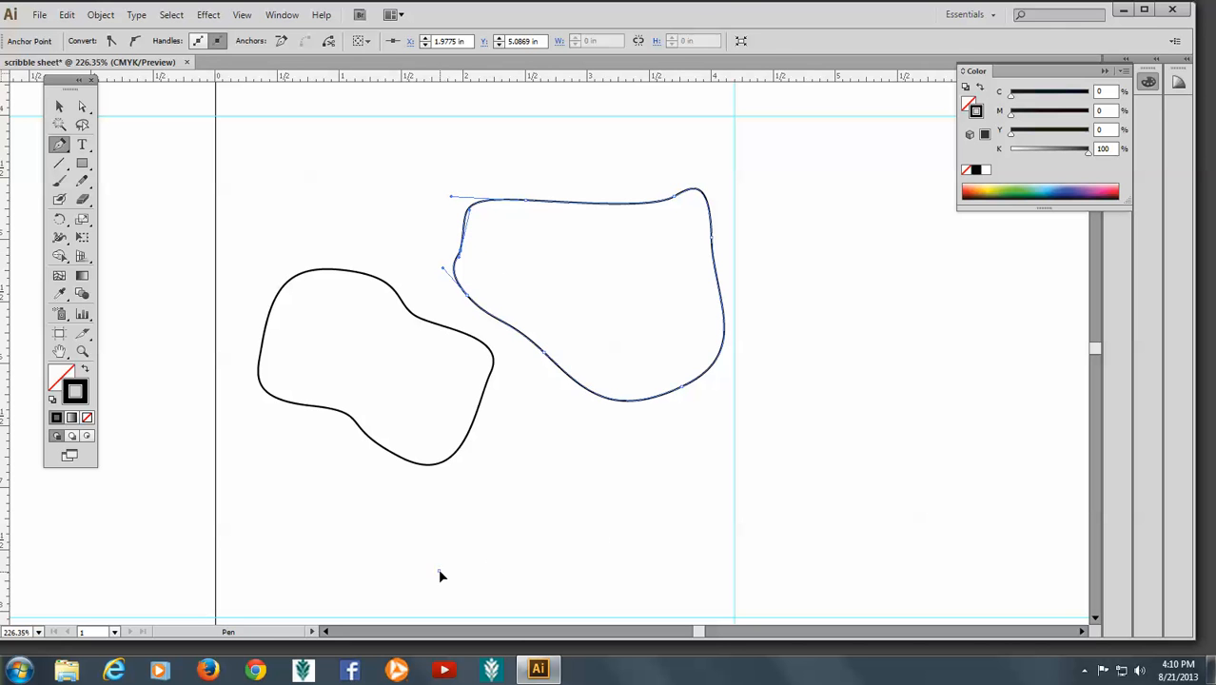
Draw a third closed curved Pen tool shape, about 2.2 in wide, along the bottom of the middle-left section.
left_click_drag(439, 570, 453, 547)
left_click_drag(511, 423, 679, 434)
left_click_drag(695, 509, 672, 560)
left_click_drag(598, 589, 416, 551)
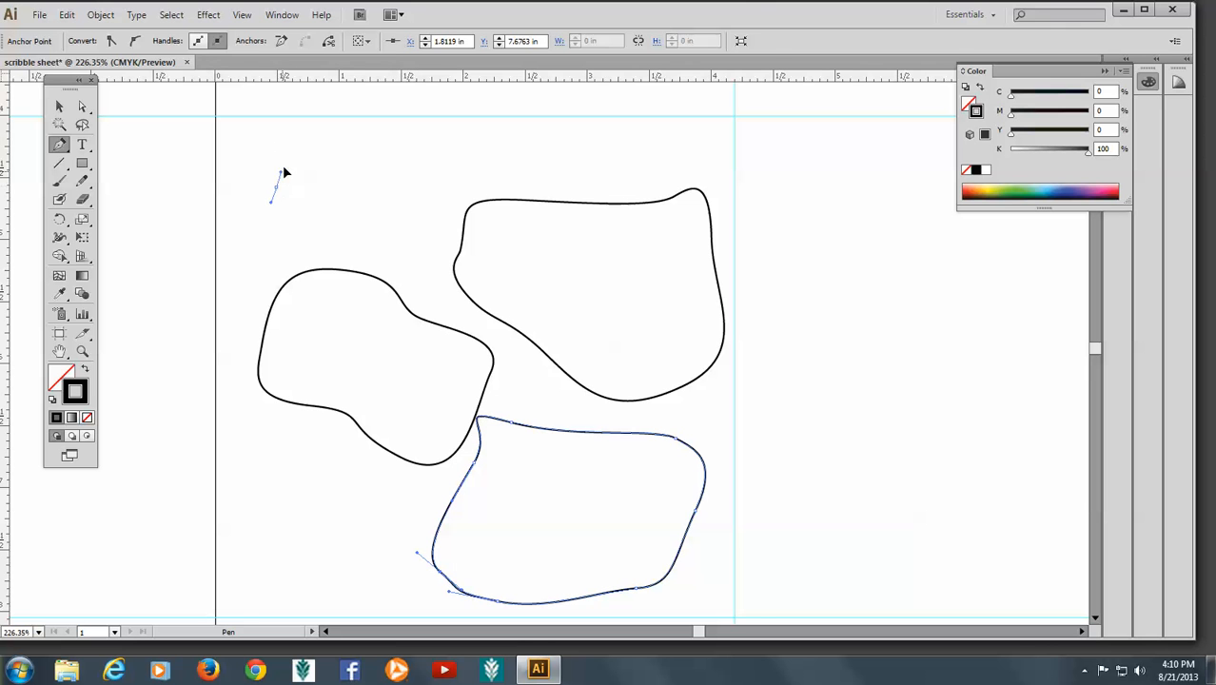
Draw a fourth closed curved Pen tool shape, about 1.6 in wide, in the top-left corner of the middle-left section.
left_click_drag(276, 186, 379, 150)
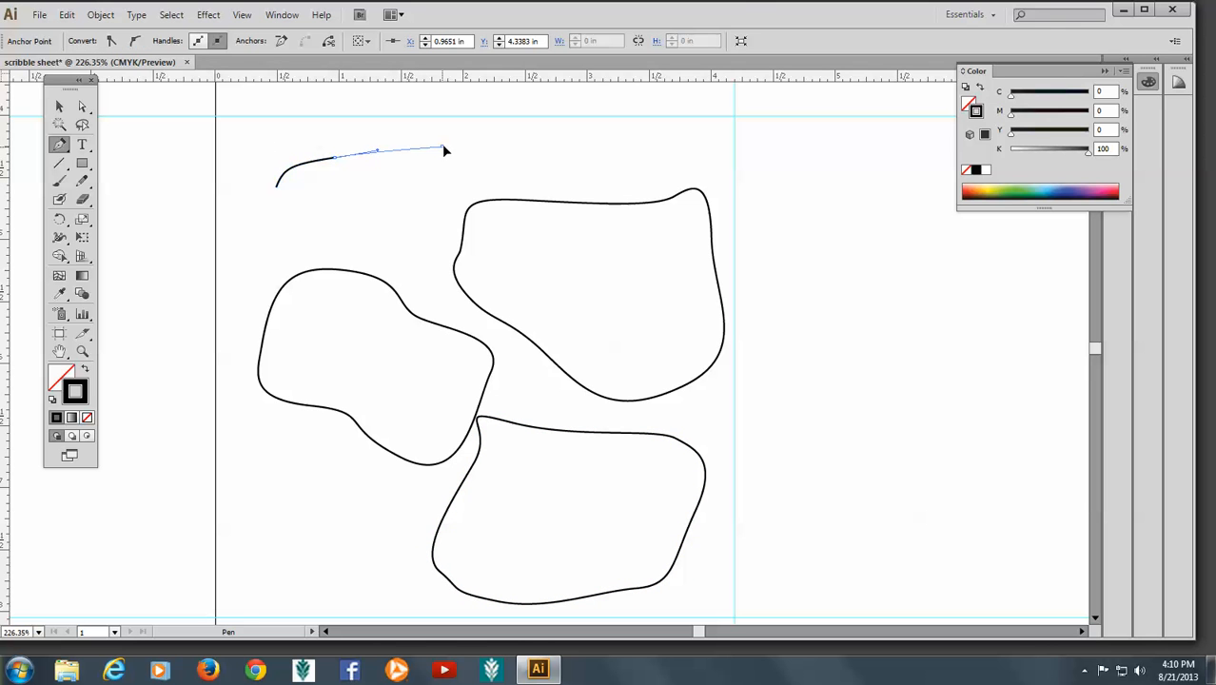
left_click_drag(466, 173, 433, 217)
left_click_drag(314, 230, 267, 195)
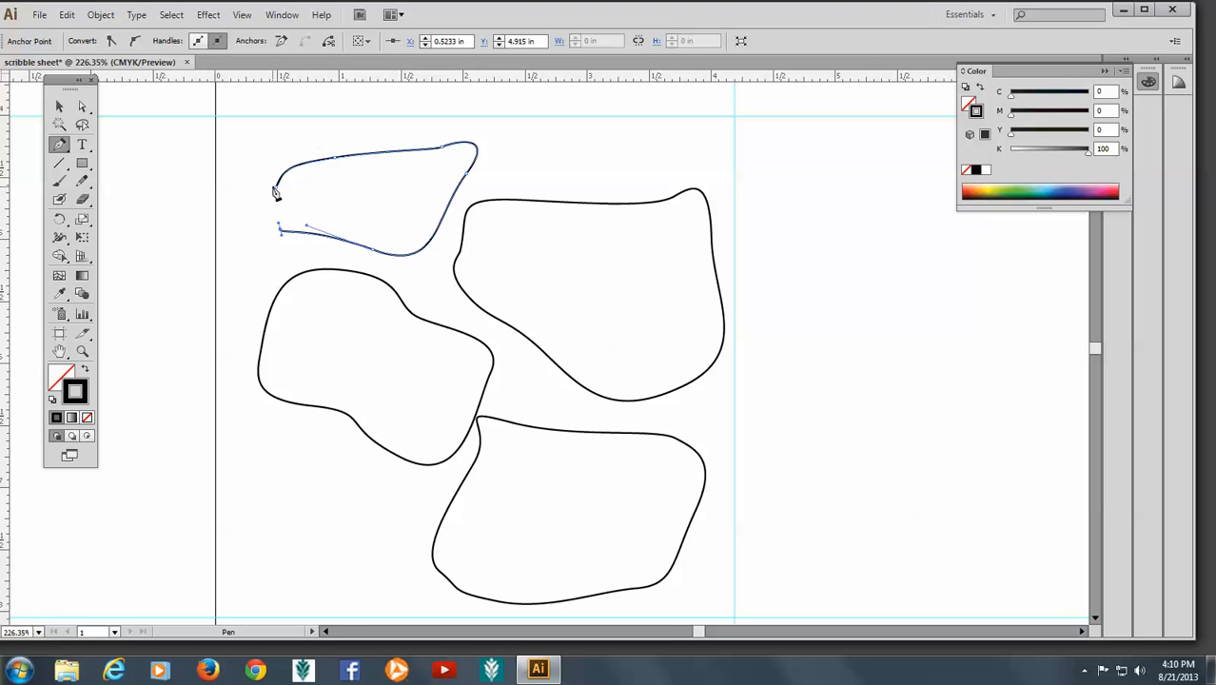
left_click(277, 191)
Draw a row across the top of the middle-right section: a rectangle about 0.82 × 0.34 in, and squares of about 0.46 in and 0.98 in.
key("space")
left_click_drag(828, 478, 447, 469)
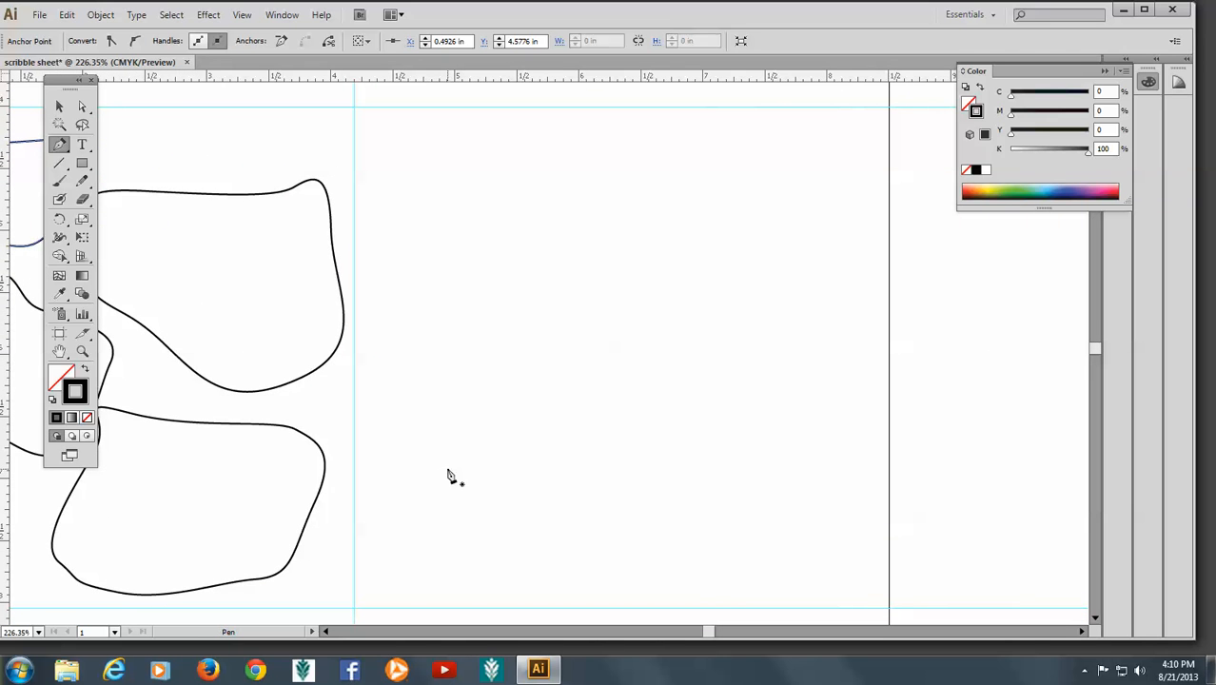
left_click(83, 163)
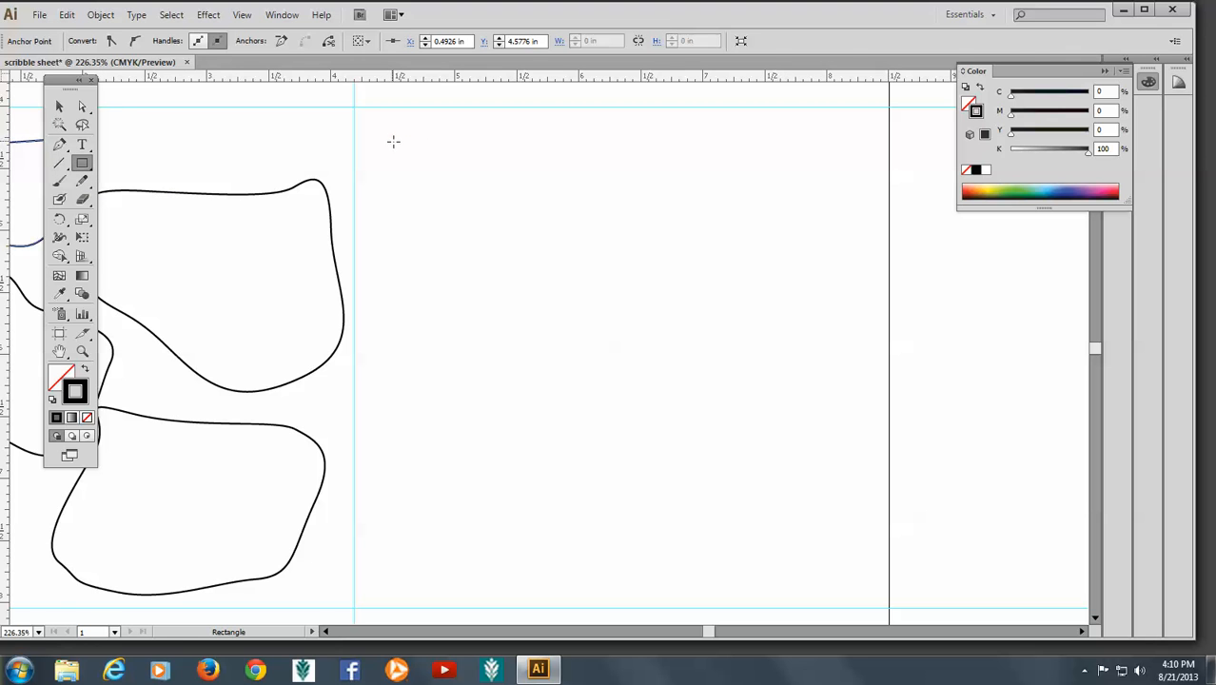
left_click_drag(390, 140, 493, 181)
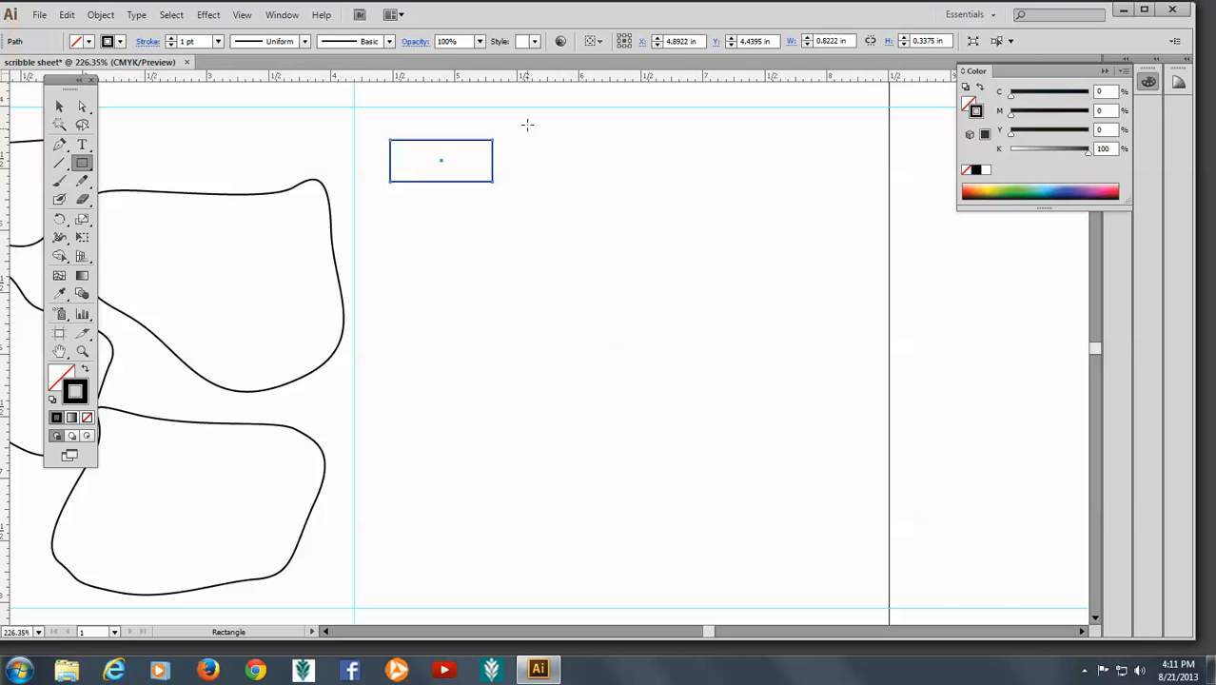
left_click_drag(537, 143, 595, 199)
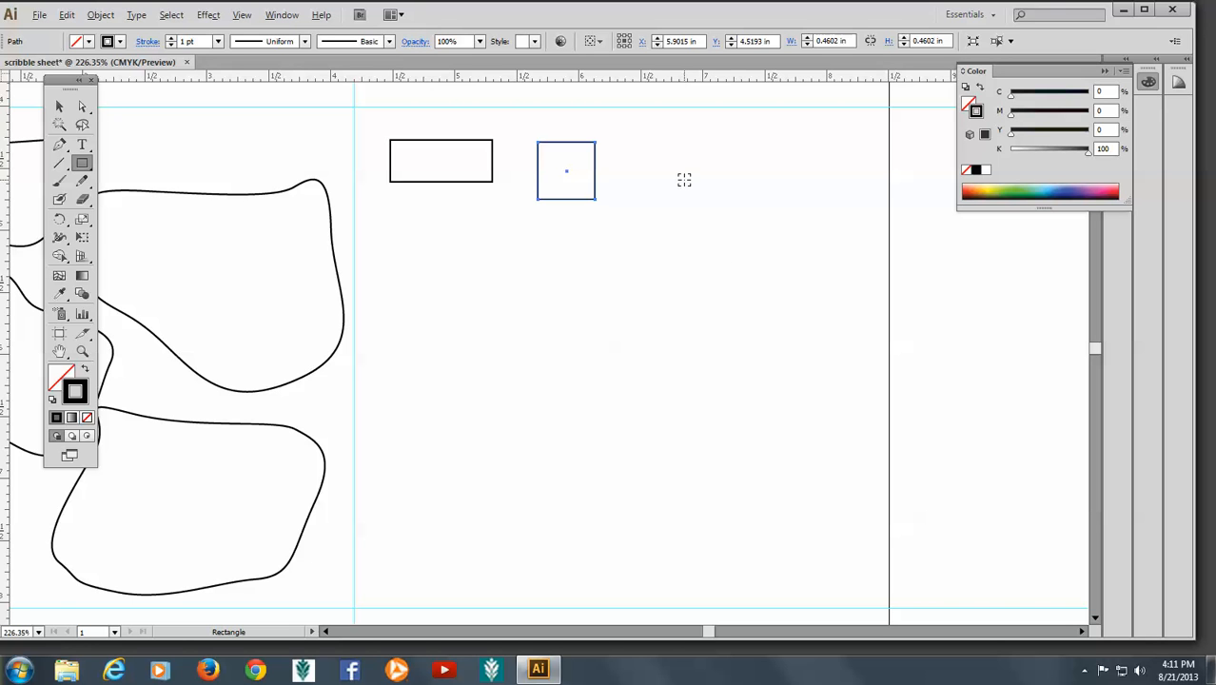
left_click_drag(684, 180, 722, 239)
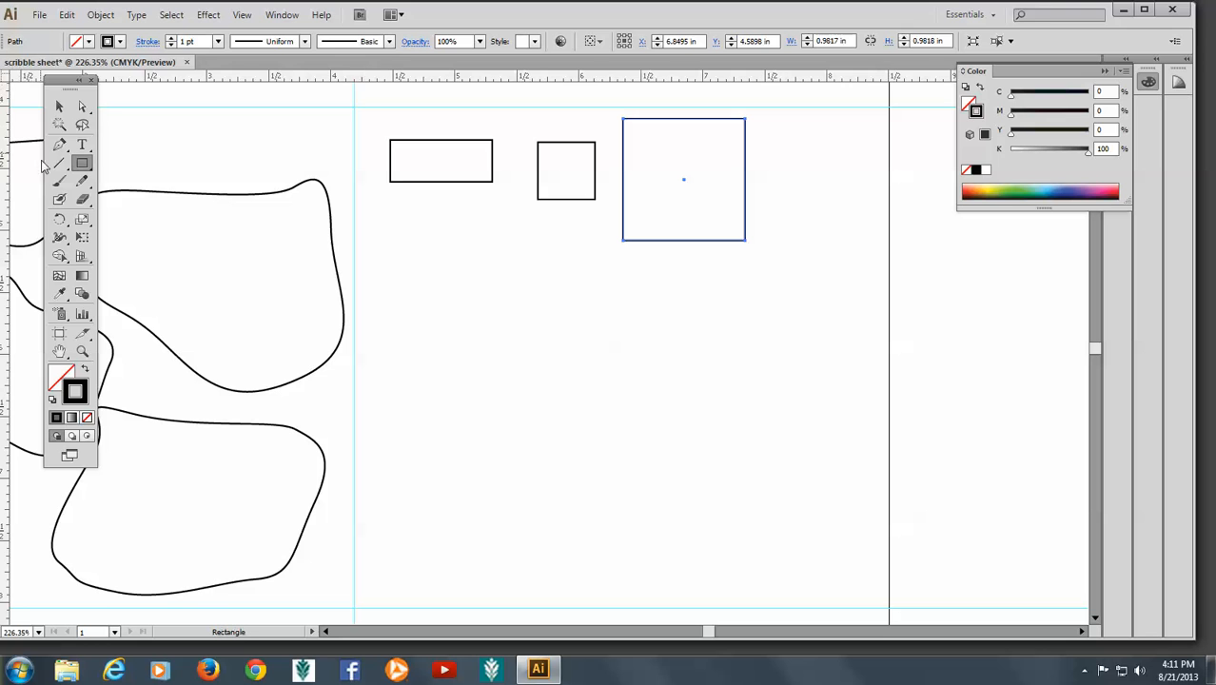
Draw an ellipse about 0.88 × 0.6 in and two circles, about 0.82 in and 1.26 in across, below the rectangle and squares.
left_click(83, 165)
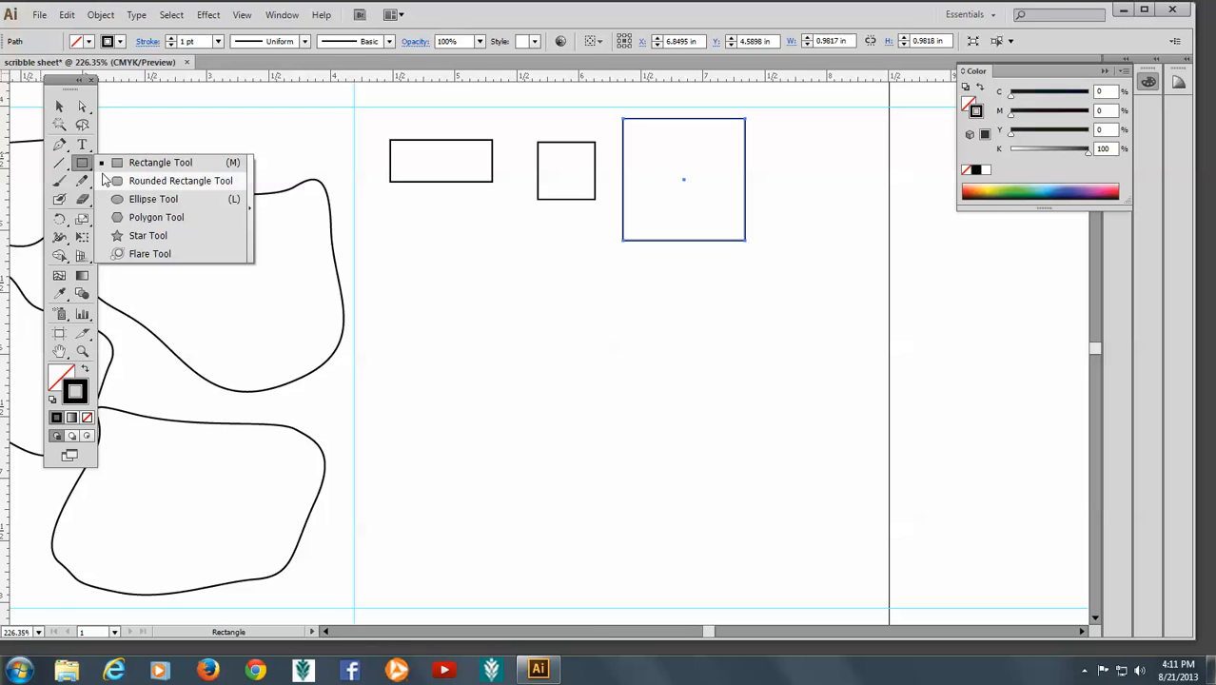
left_click(183, 203)
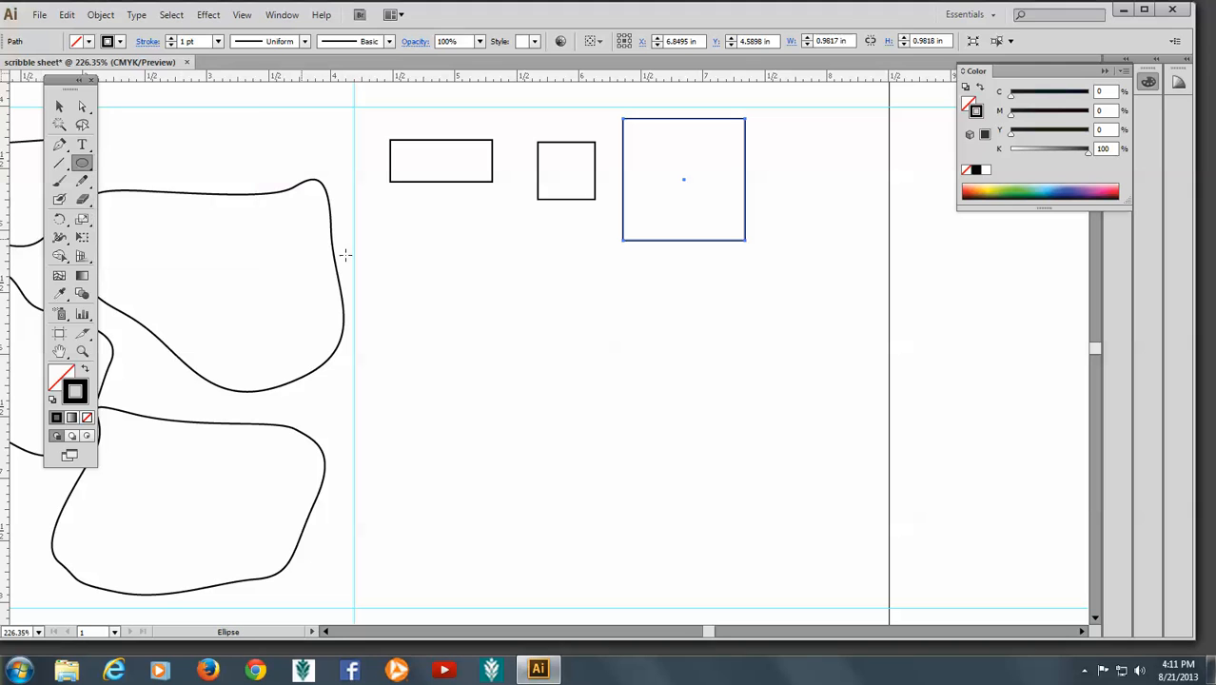
key("ctrl+shift+a")
left_click_drag(435, 297, 532, 360)
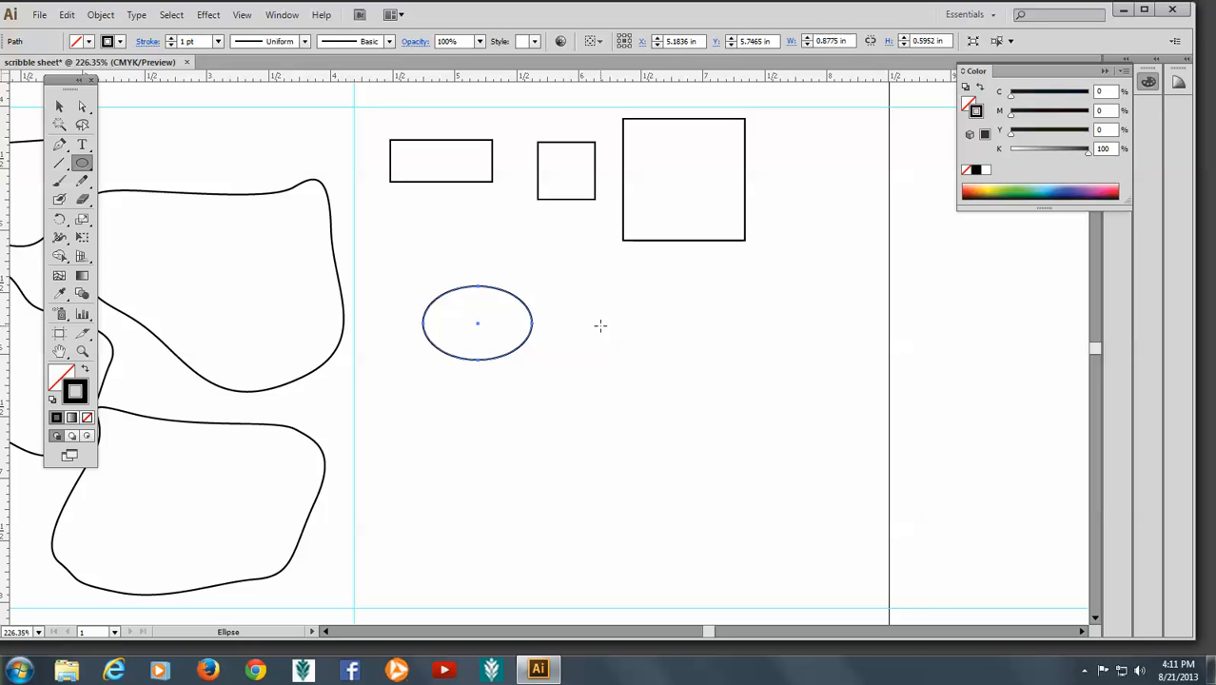
left_click_drag(599, 325, 692, 428)
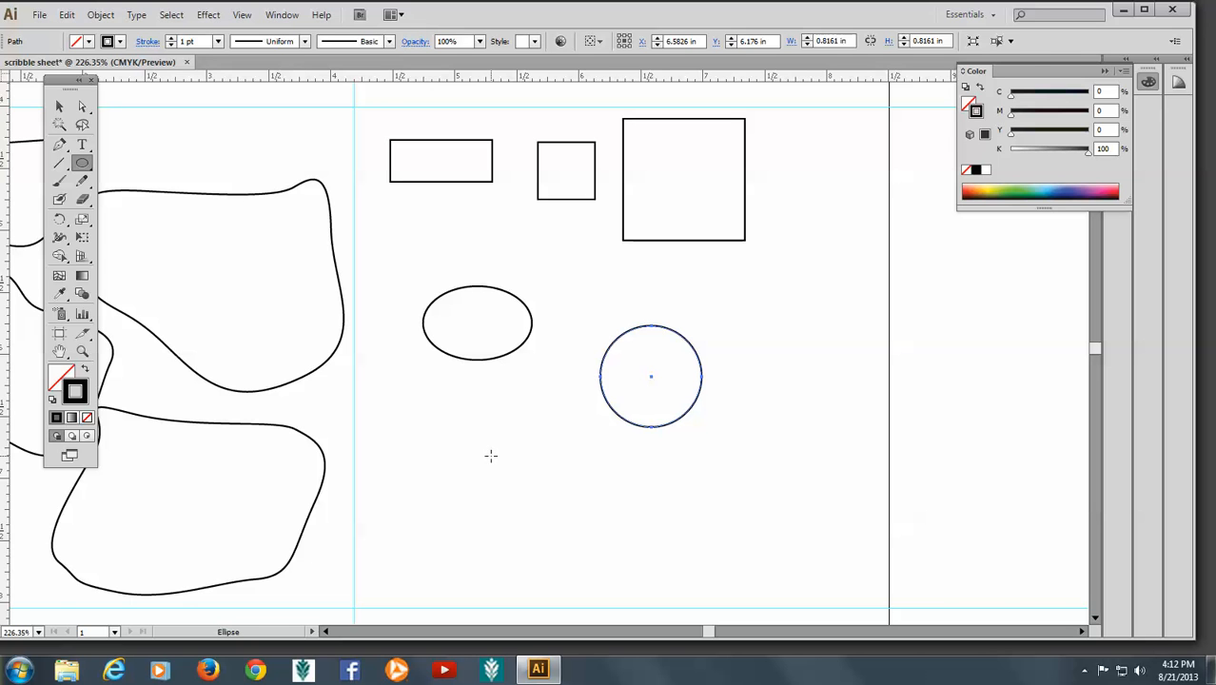
left_click_drag(490, 457, 553, 533)
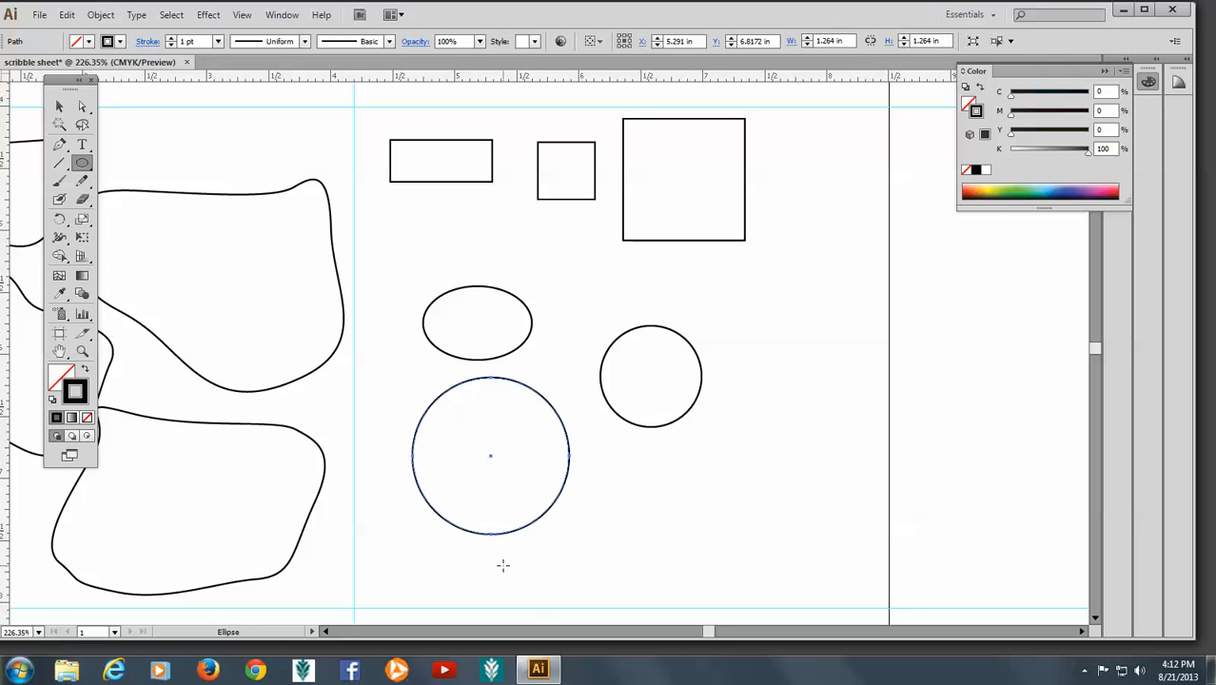
Draw a hexagon about 0.36 in wide with the Polygon tool in the top-left corner of the page's lower-left section.
key("space")
left_click_drag(504, 567, 653, 416)
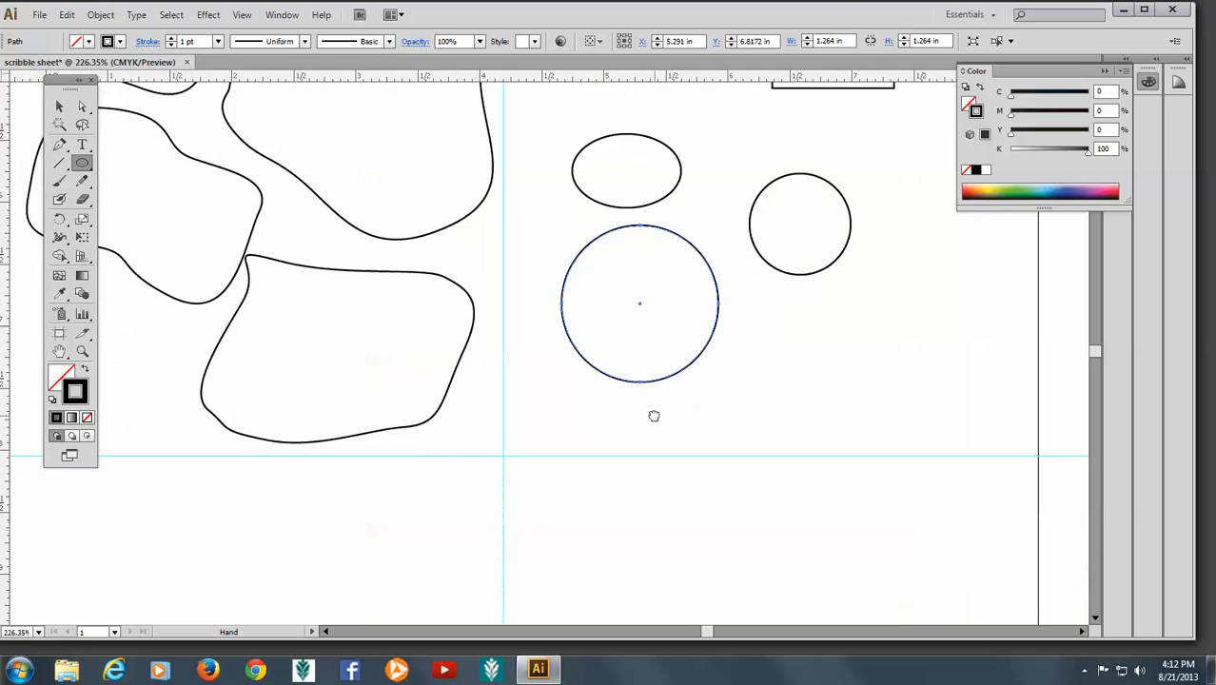
left_click_drag(375, 575, 597, 424)
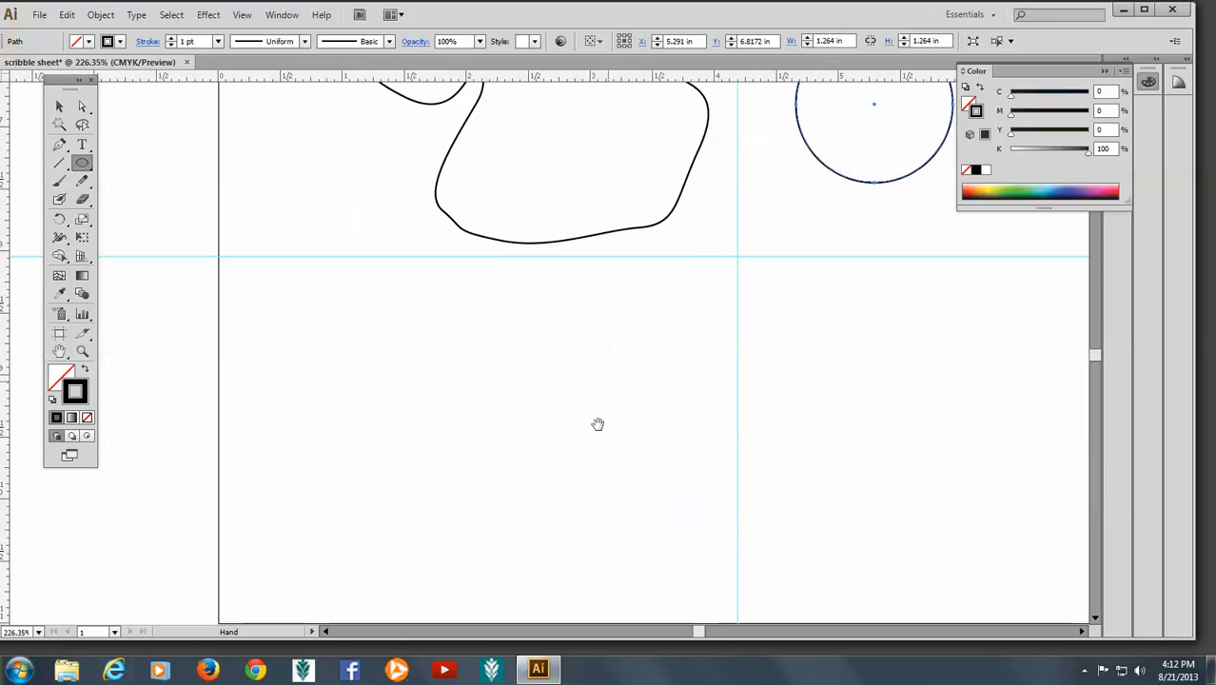
left_click_drag(488, 534, 486, 495)
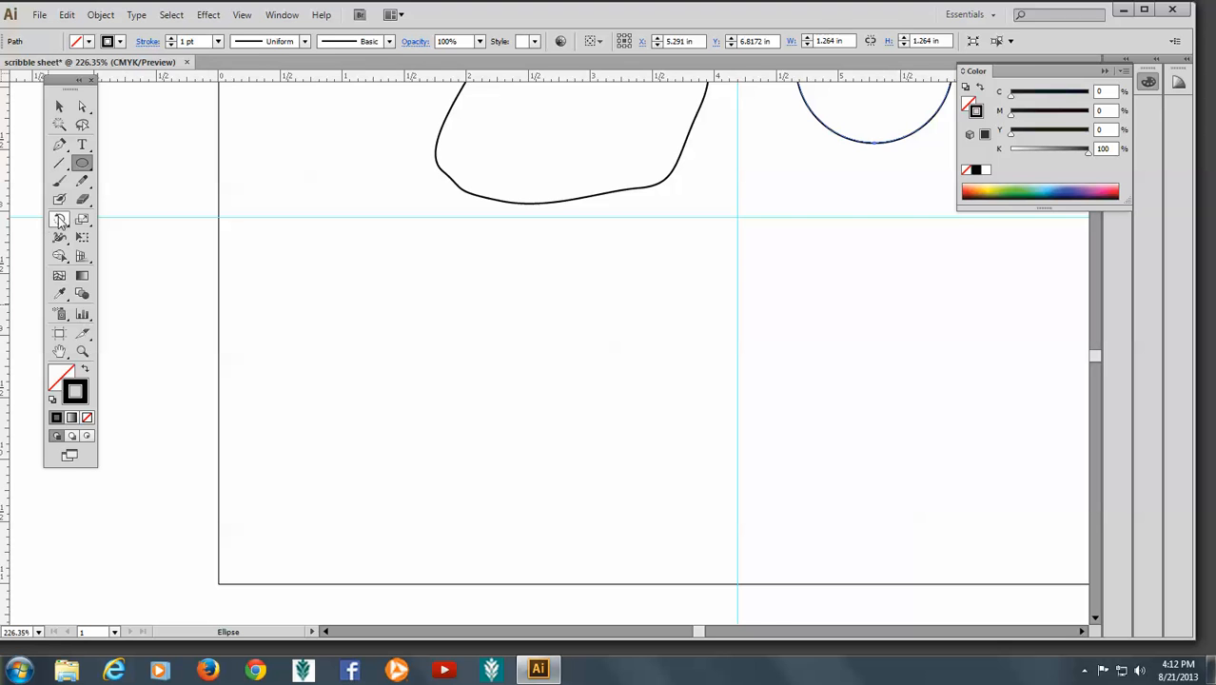
left_click(80, 166)
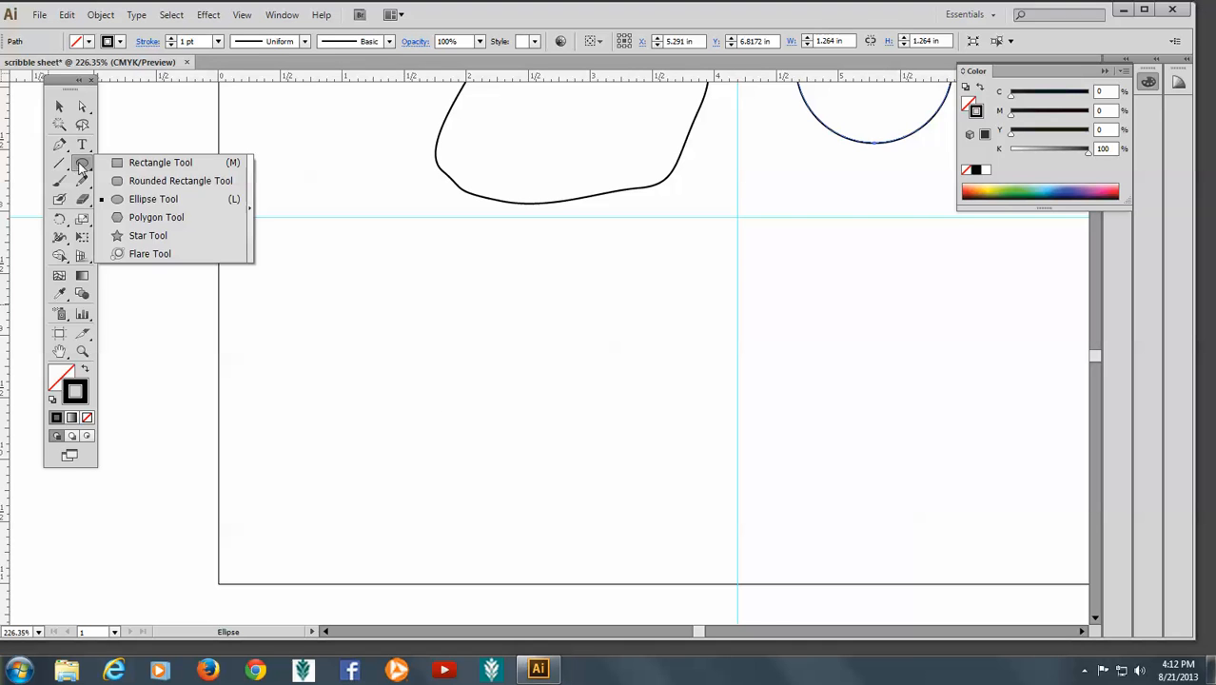
left_click(141, 220)
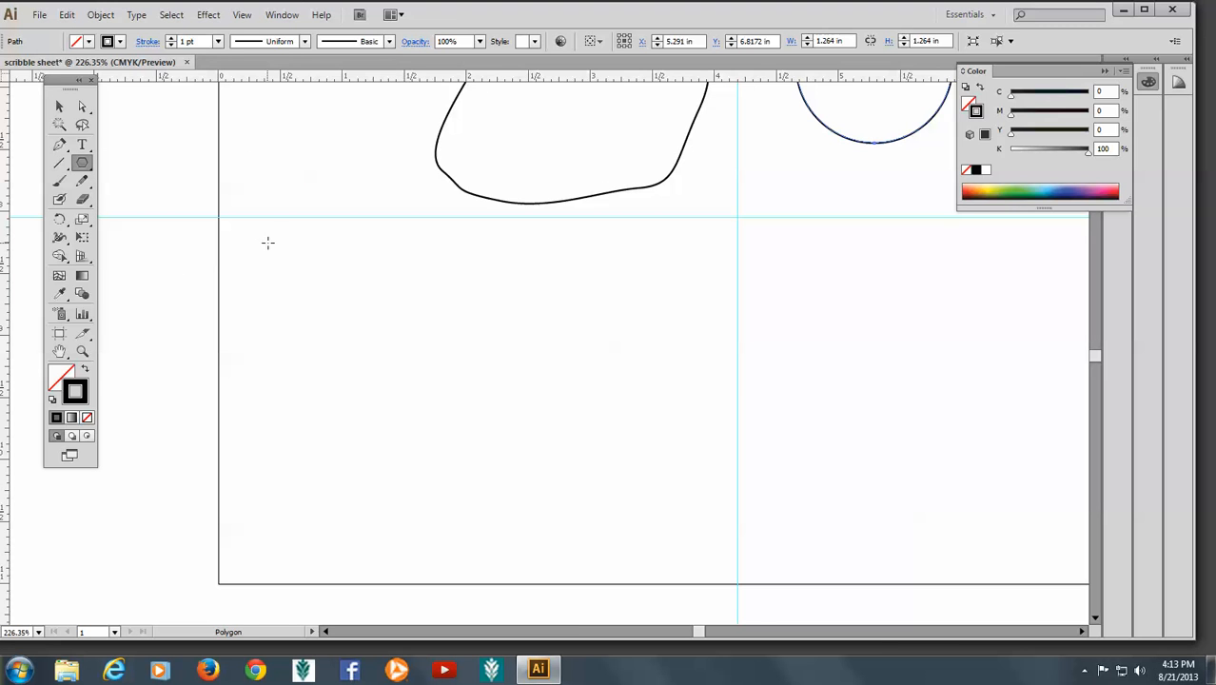
left_click_drag(267, 243, 279, 264)
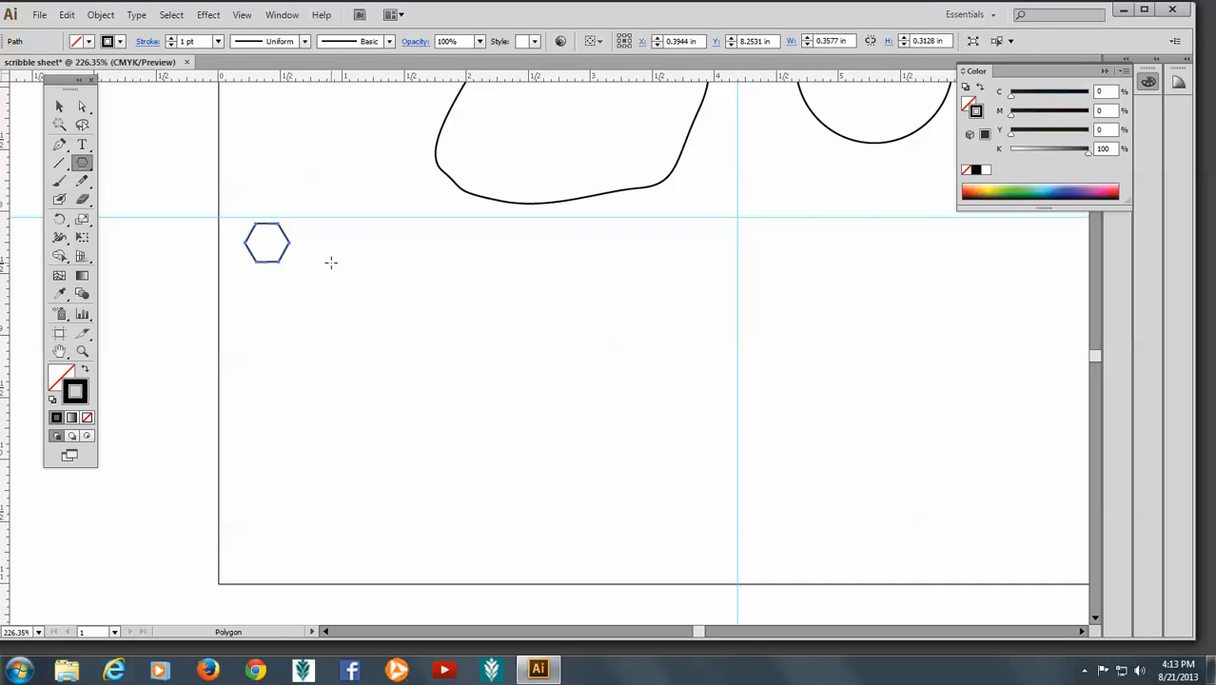
Draw a polygon reduced to three sides to the right of the hexagon, a tilted triangle about 0.32 × 0.36 in.
left_click_drag(331, 260, 344, 286)
key("Up")
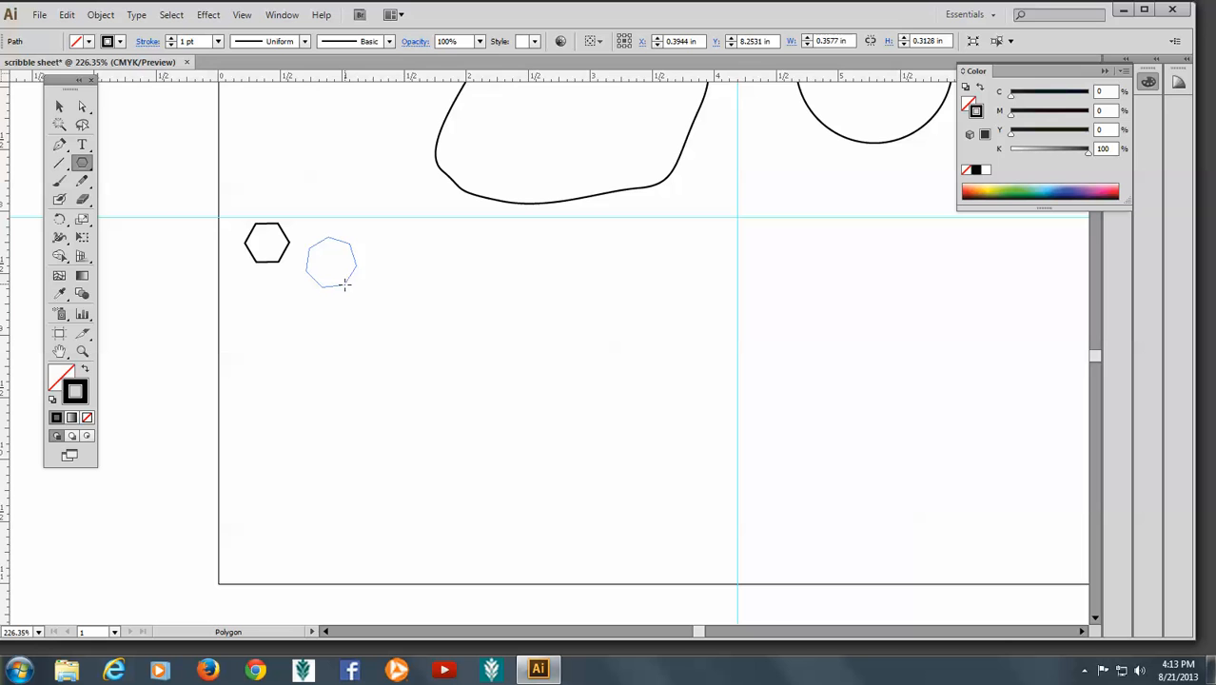
key("Up")
key("Down")
key("Down")
key("Down")
key("Down")
left_click_drag(344, 283, 345, 284)
key("Down")
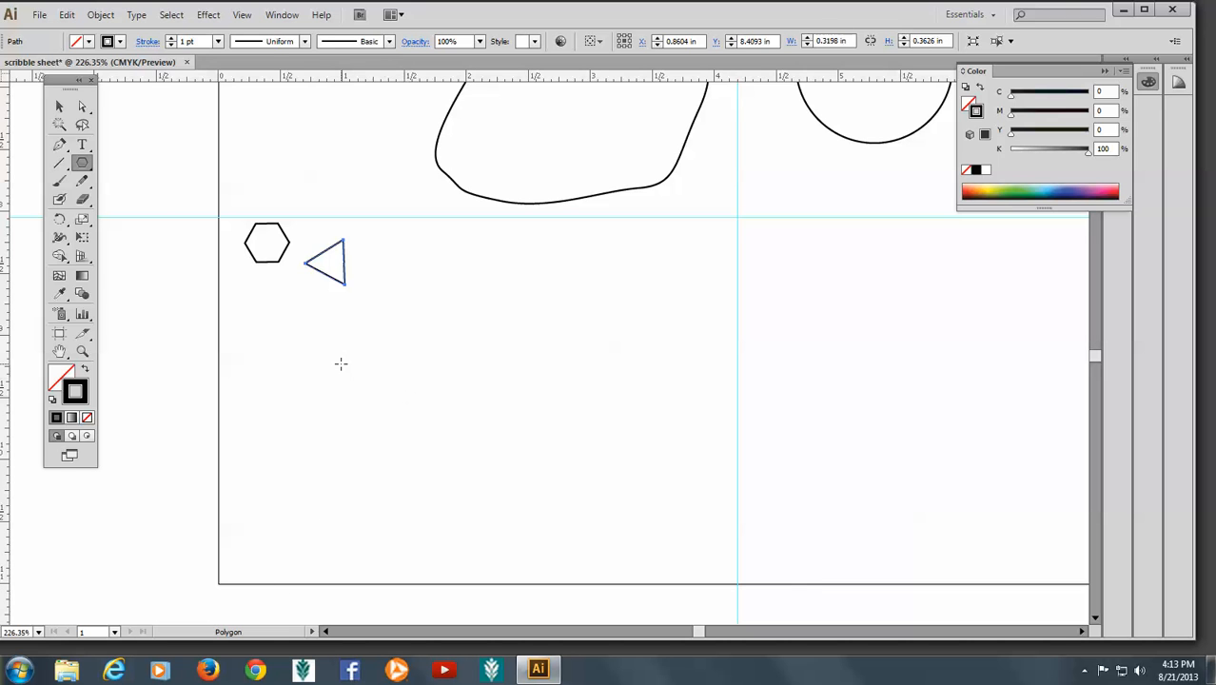
Draw an upright triangle about 0.88 × 0.76 in with a level base below the tilted triangle.
left_click_drag(326, 339, 354, 374)
key("shift")
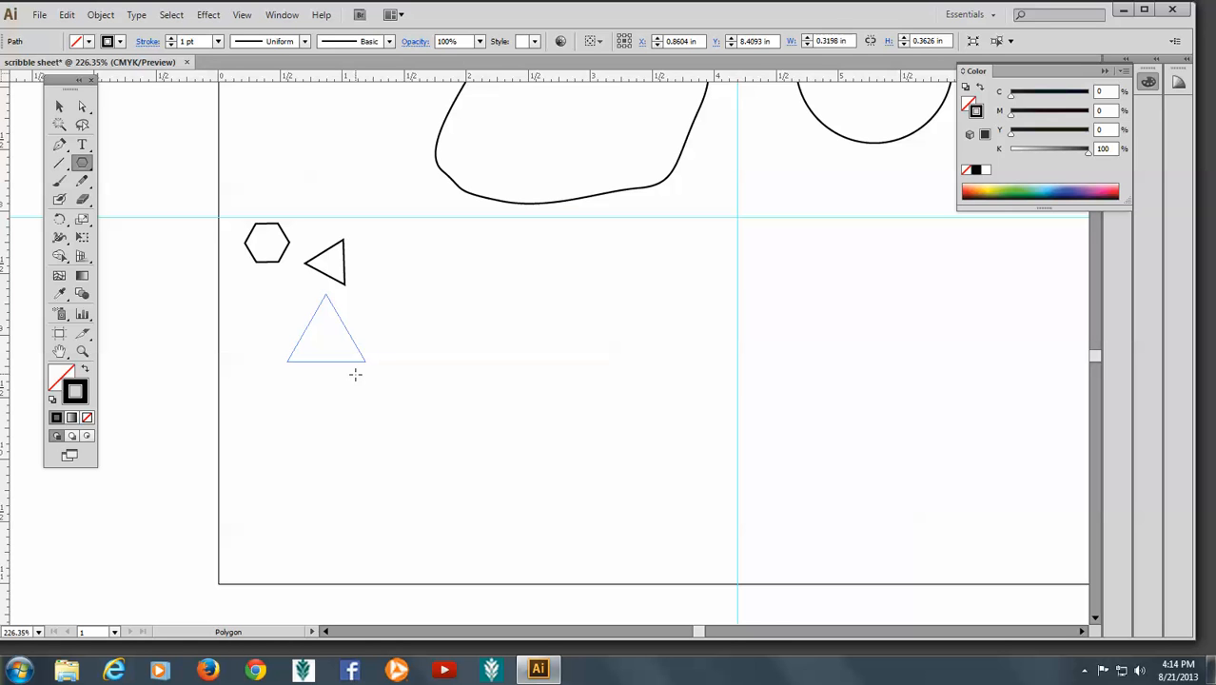
left_click_drag(355, 374, 368, 391)
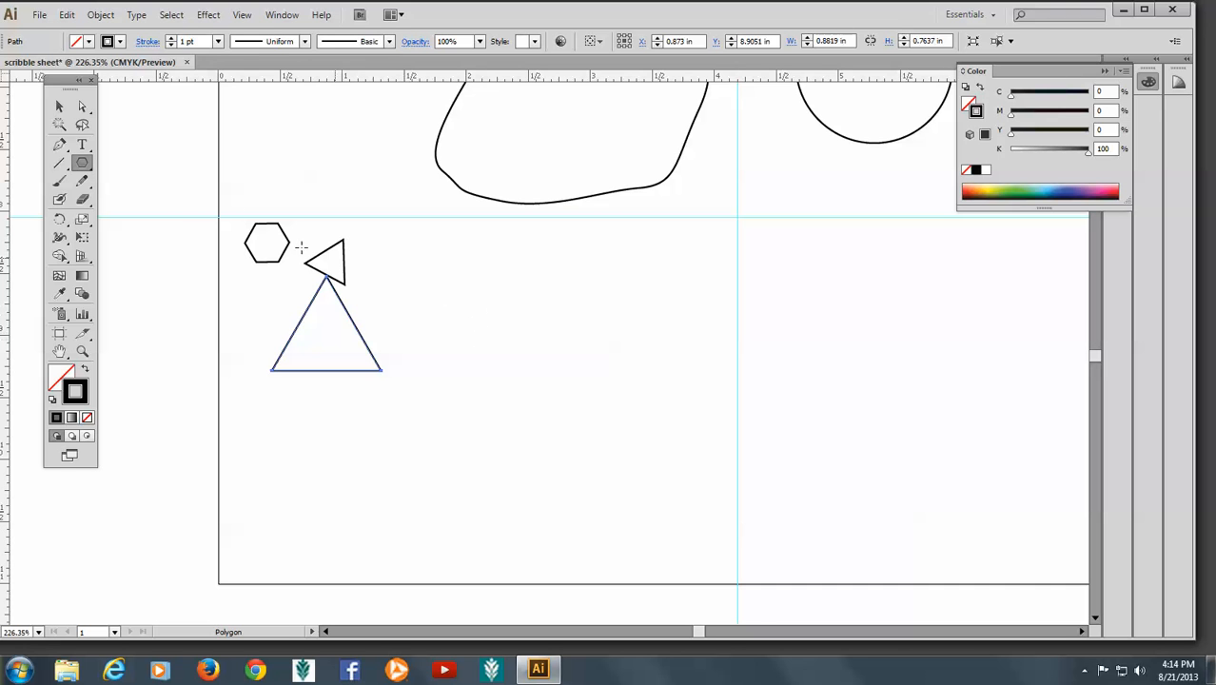
Draw a five-pointed star about 0.87 × 0.84 in with the Star tool, to the right of the triangles.
left_click(82, 162)
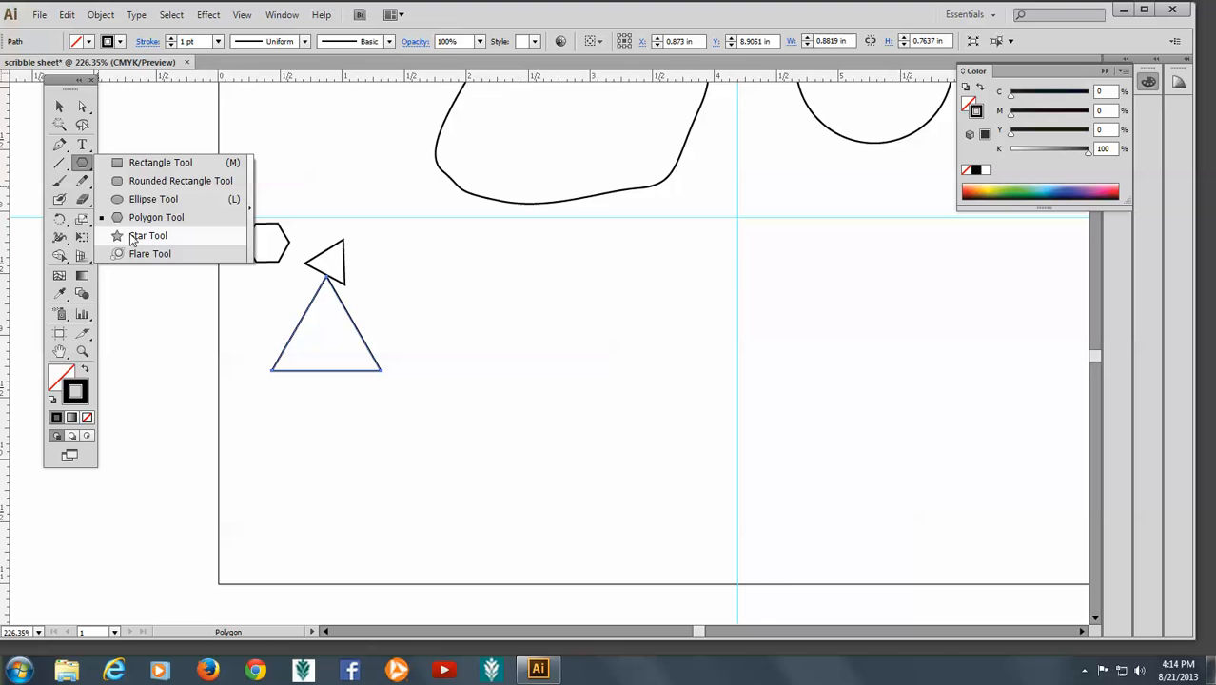
left_click(134, 236)
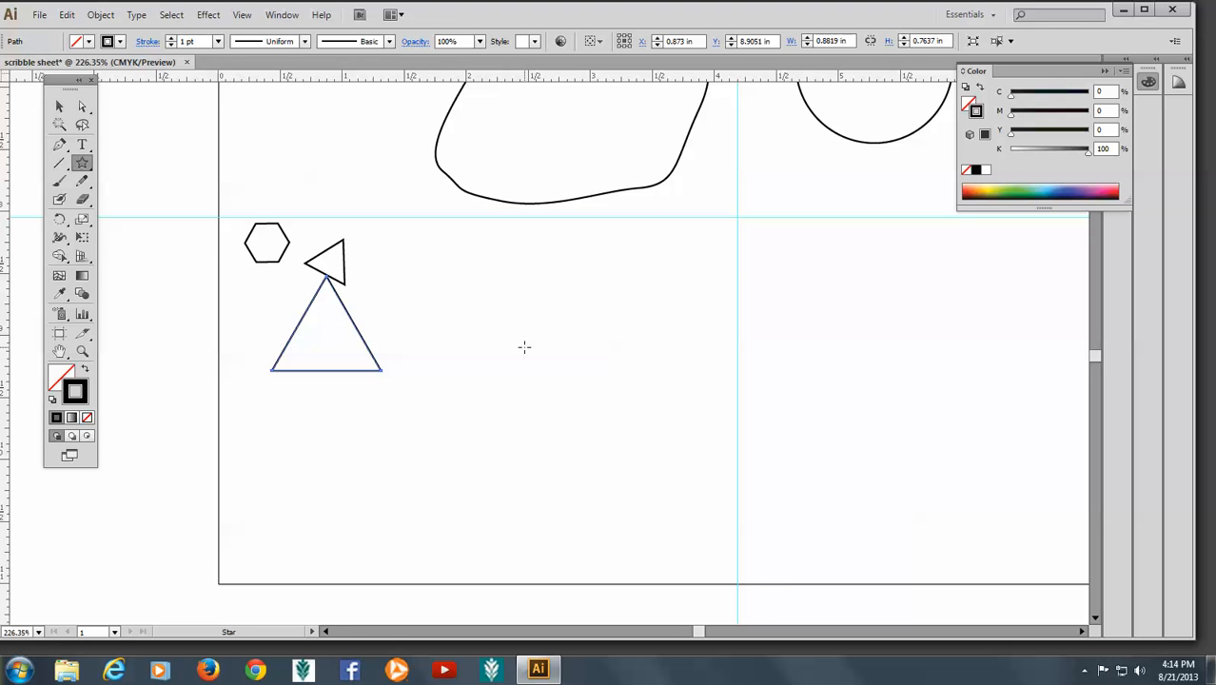
left_click_drag(475, 309, 502, 348)
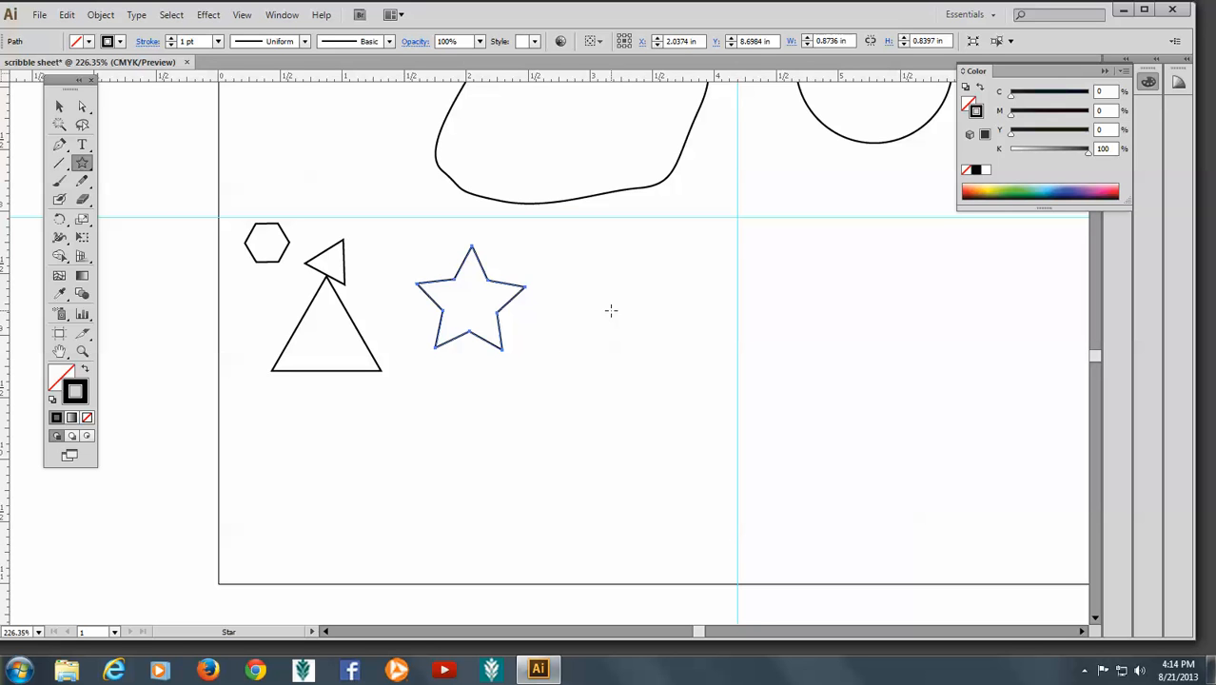
Draw an eight-pointed star about 1.01 in across to the right of the five-pointed star.
left_click_drag(614, 312, 636, 350)
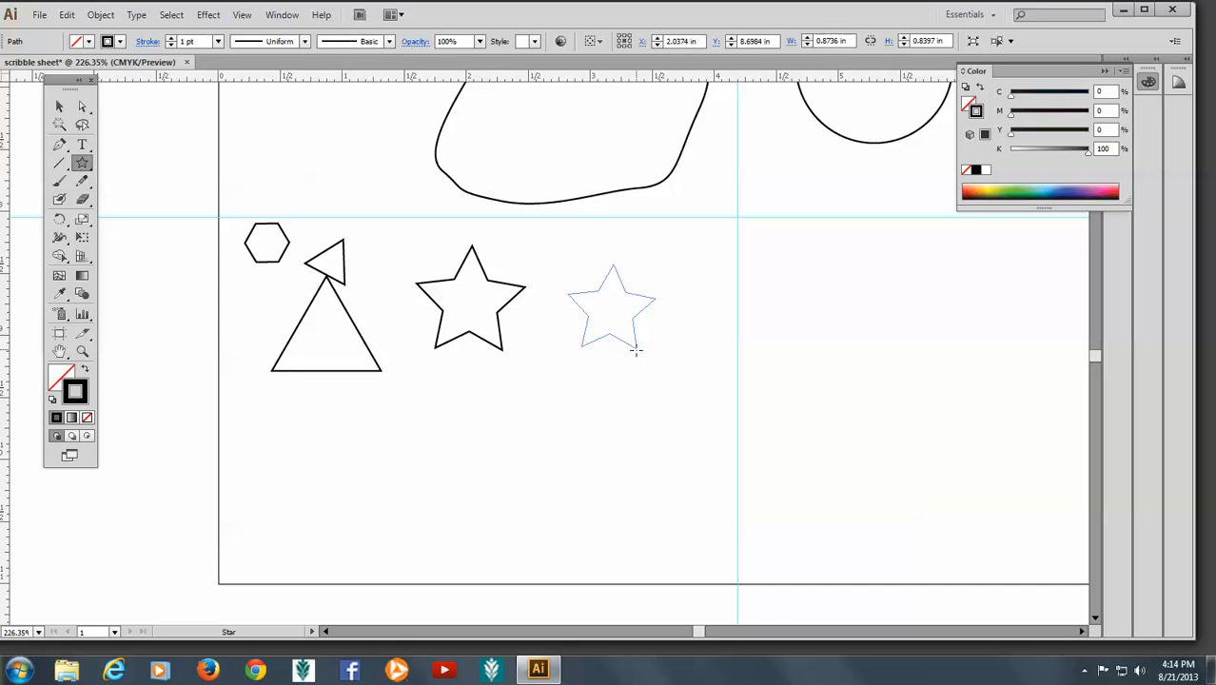
key("Up")
key("Up")
left_click_drag(636, 350, 652, 359)
key("Up")
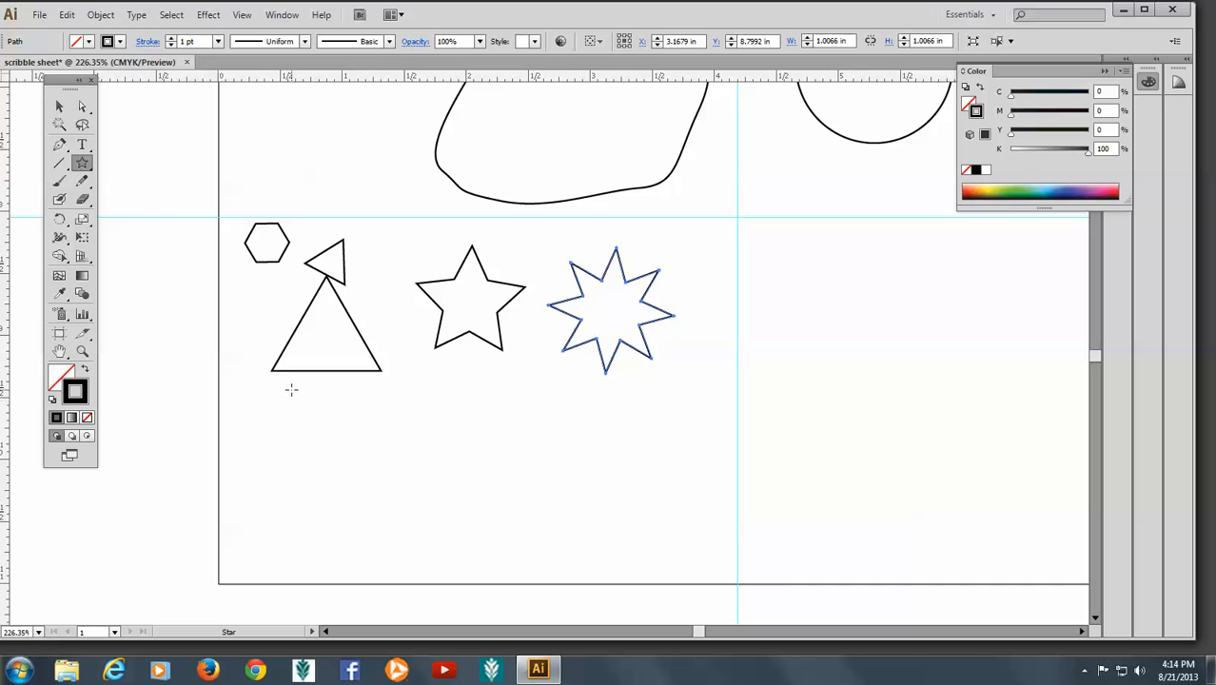
Draw an upright eight-pointed star about 0.89 in across with long, thin points and a tiny core below the large triangle.
key("ctrl")
key("ctrl")
left_click_drag(323, 444, 357, 486)
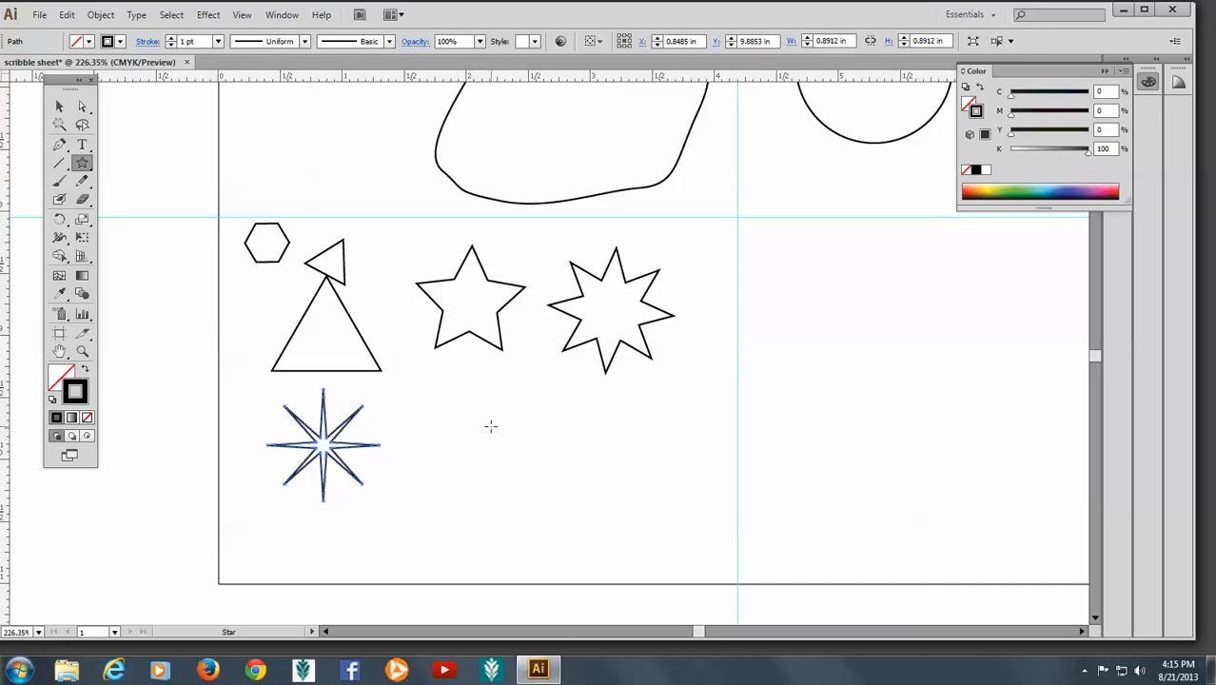
Draw an upright eight-pointed star about 0.89 in across with short points and aligned edges below the five-pointed star.
key("ctrl+shift+a")
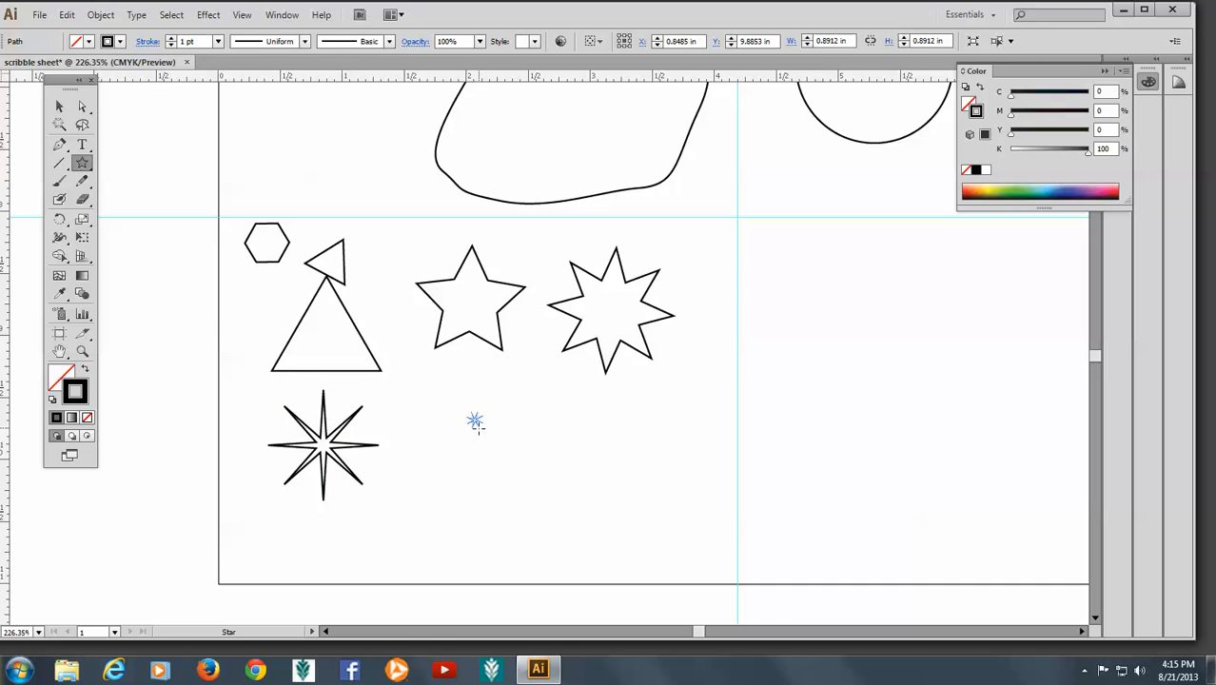
left_click_drag(476, 424, 505, 466)
key("alt")
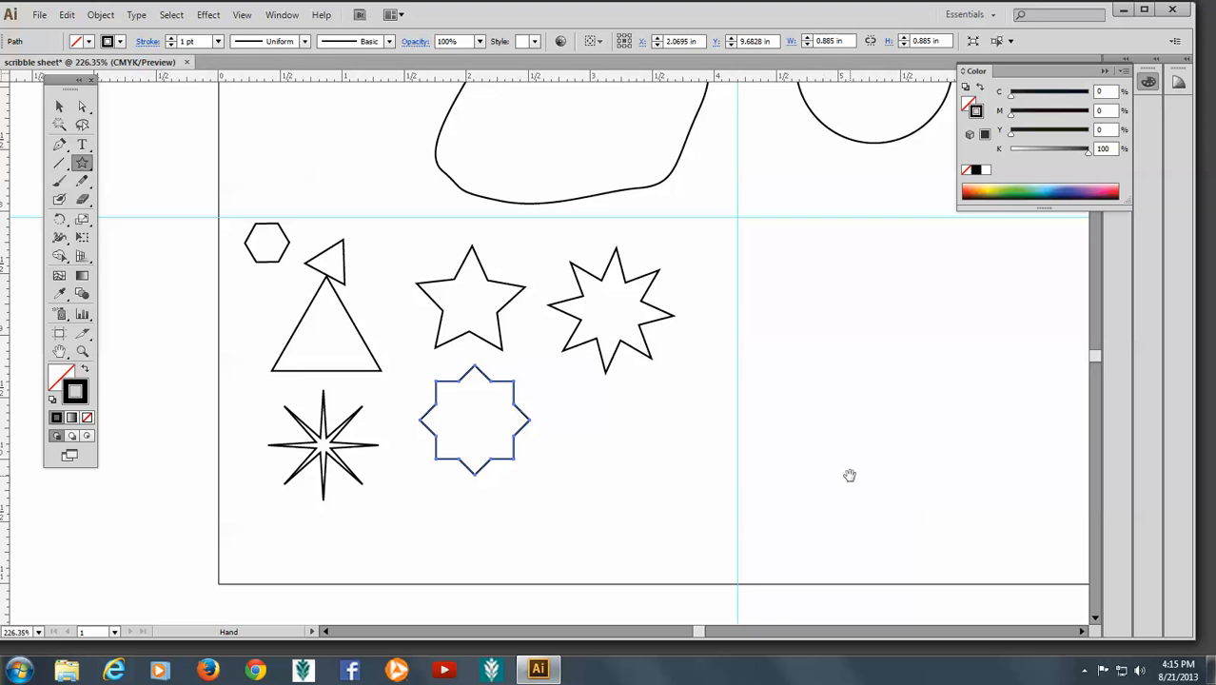
Draw a spiral about 1.21 × 1.14 in with the Spiral tool and move it inside the guides of the page's lower-right section.
key("space")
left_click_drag(783, 462, 465, 470)
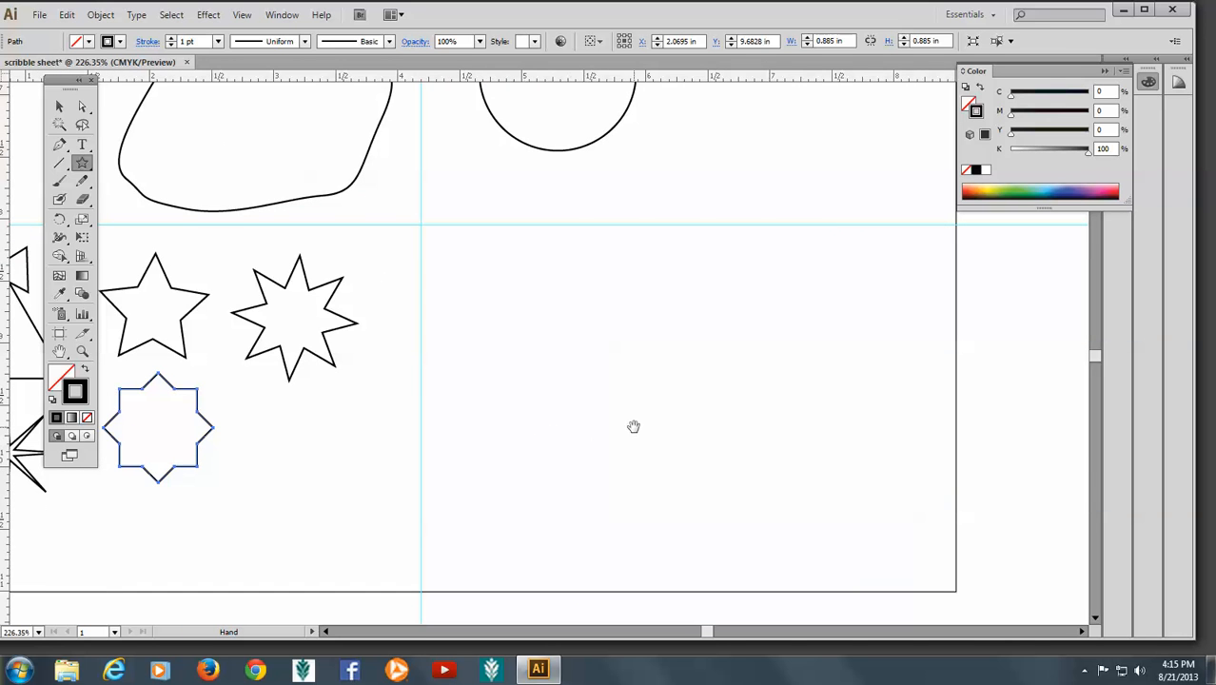
left_click_drag(633, 426, 570, 434)
key("space")
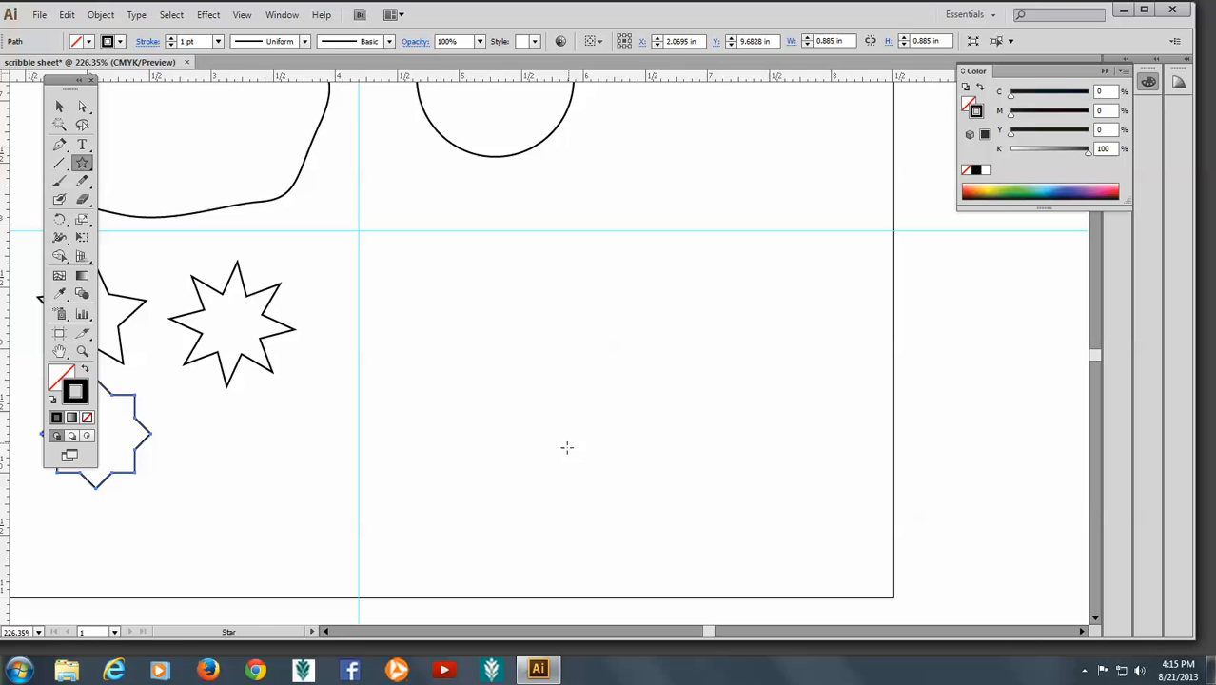
left_click(60, 220)
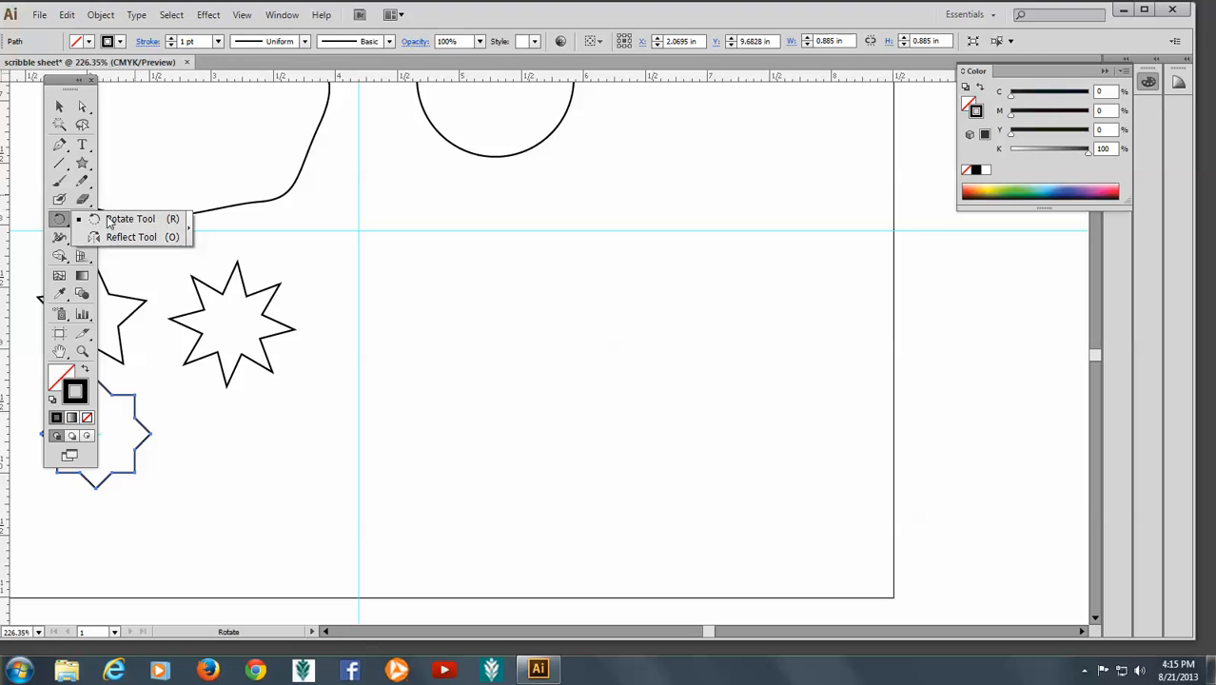
left_click(59, 165)
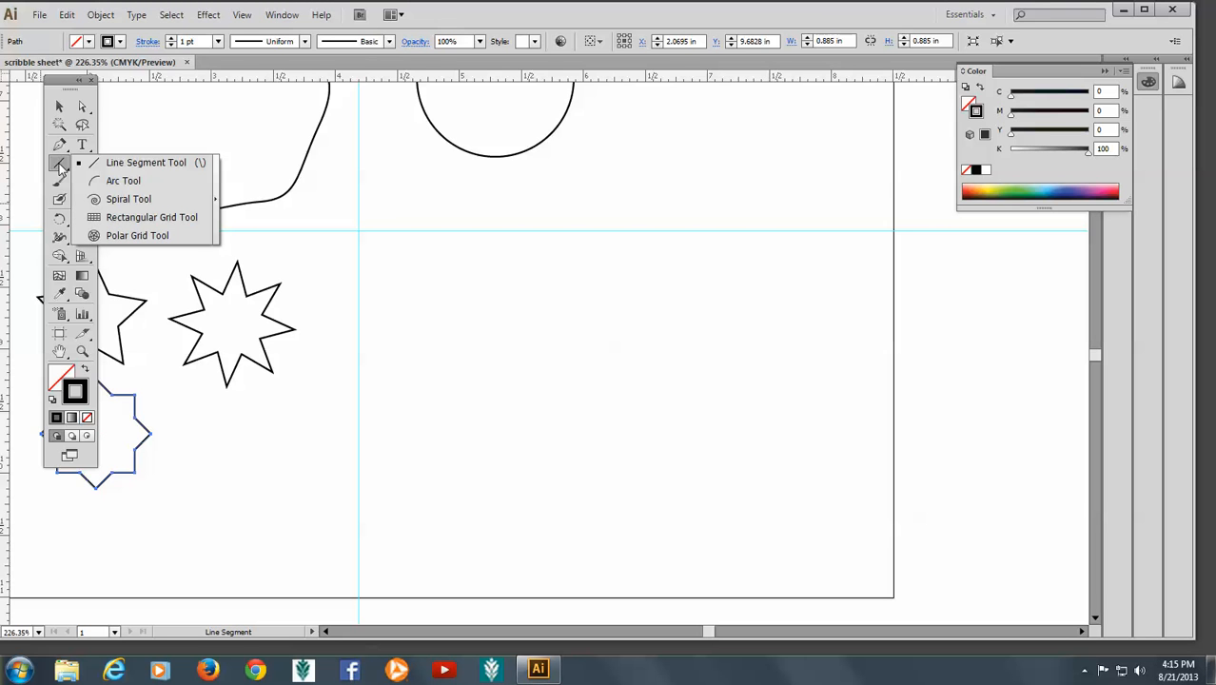
left_click(140, 202)
left_click_drag(415, 275, 487, 335)
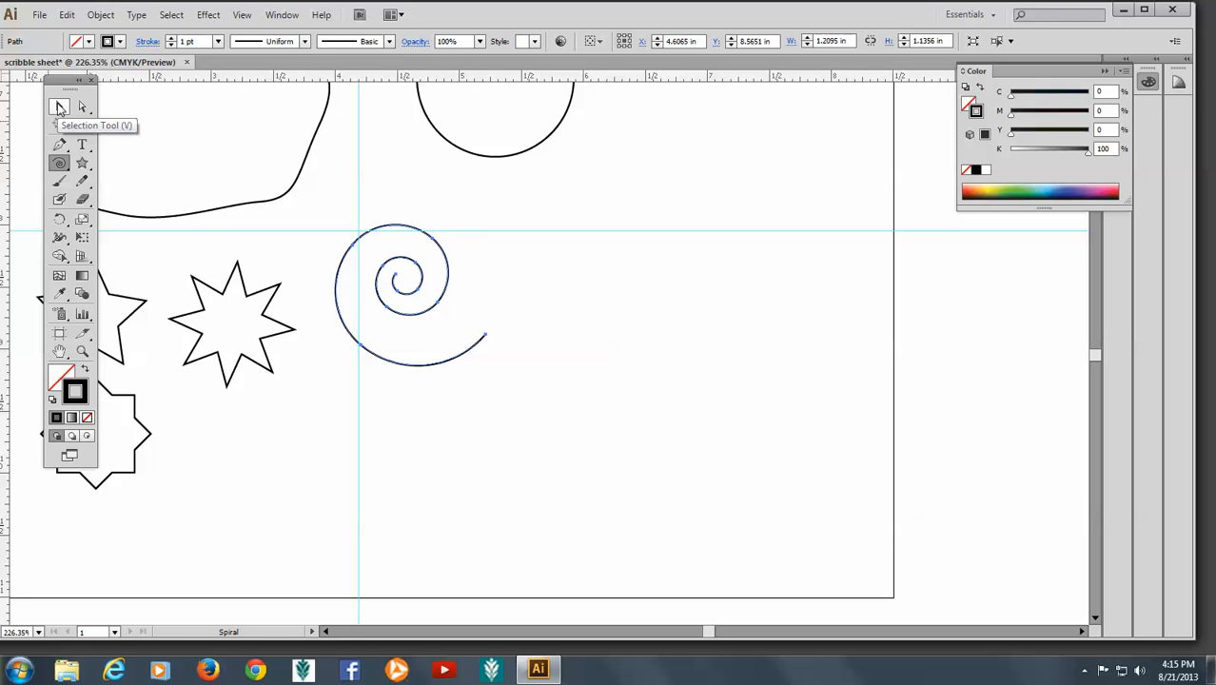
left_click(59, 108)
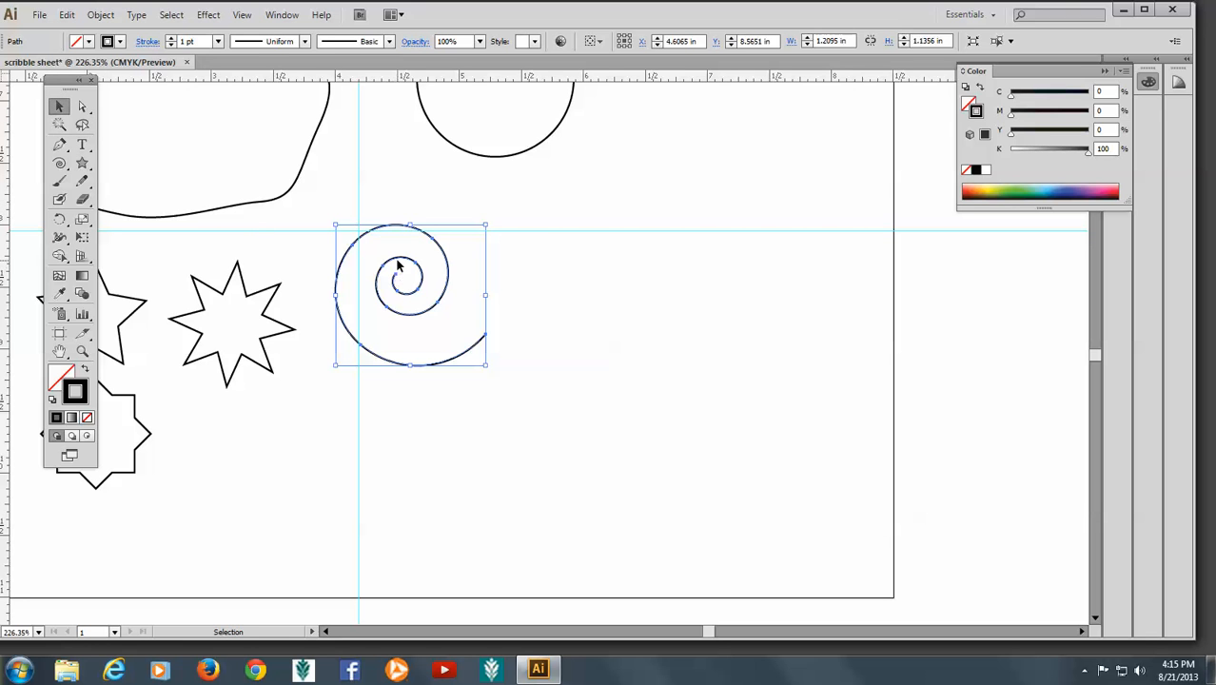
left_click_drag(398, 264, 449, 290)
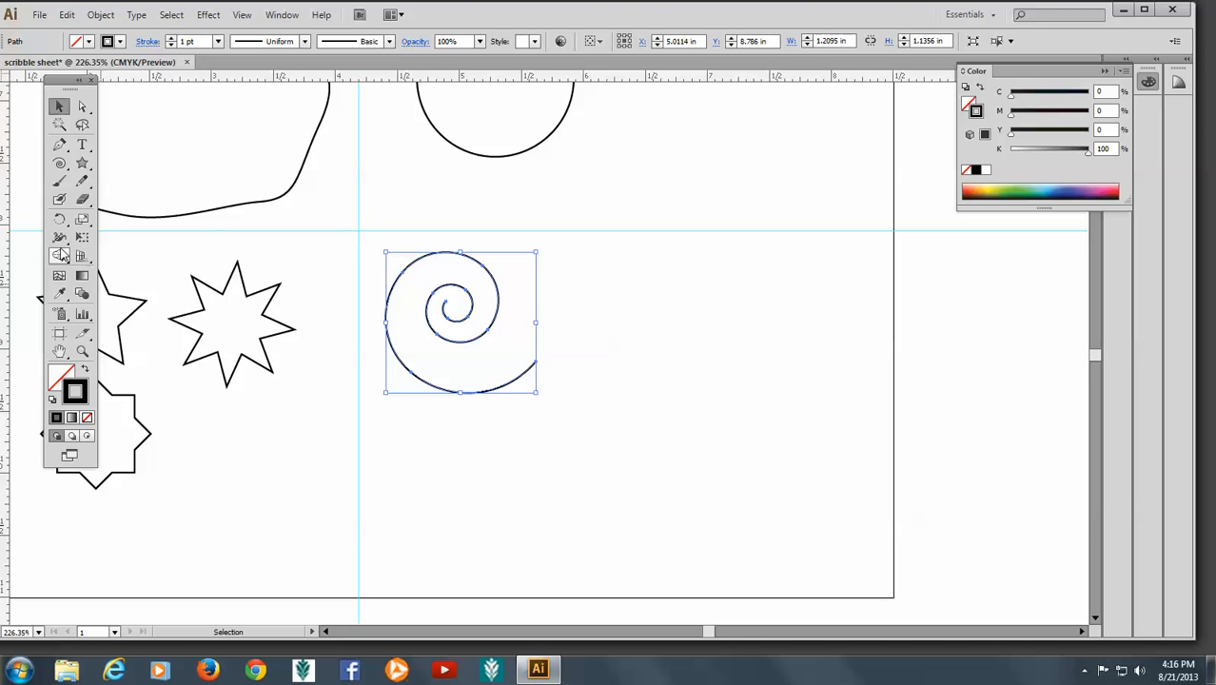
Distort the spiral with the Reshape tool by pulling its inner end to the right, making the shape about 1.57 × 1.14 in.
left_click(59, 239)
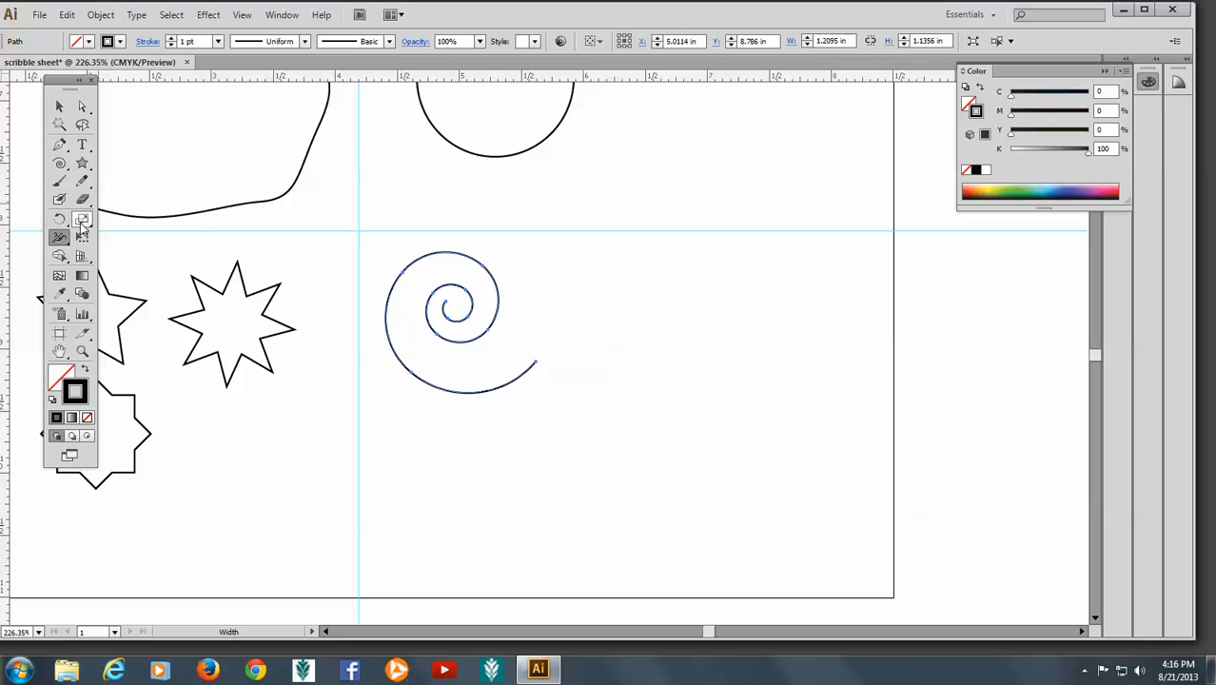
left_click(82, 220)
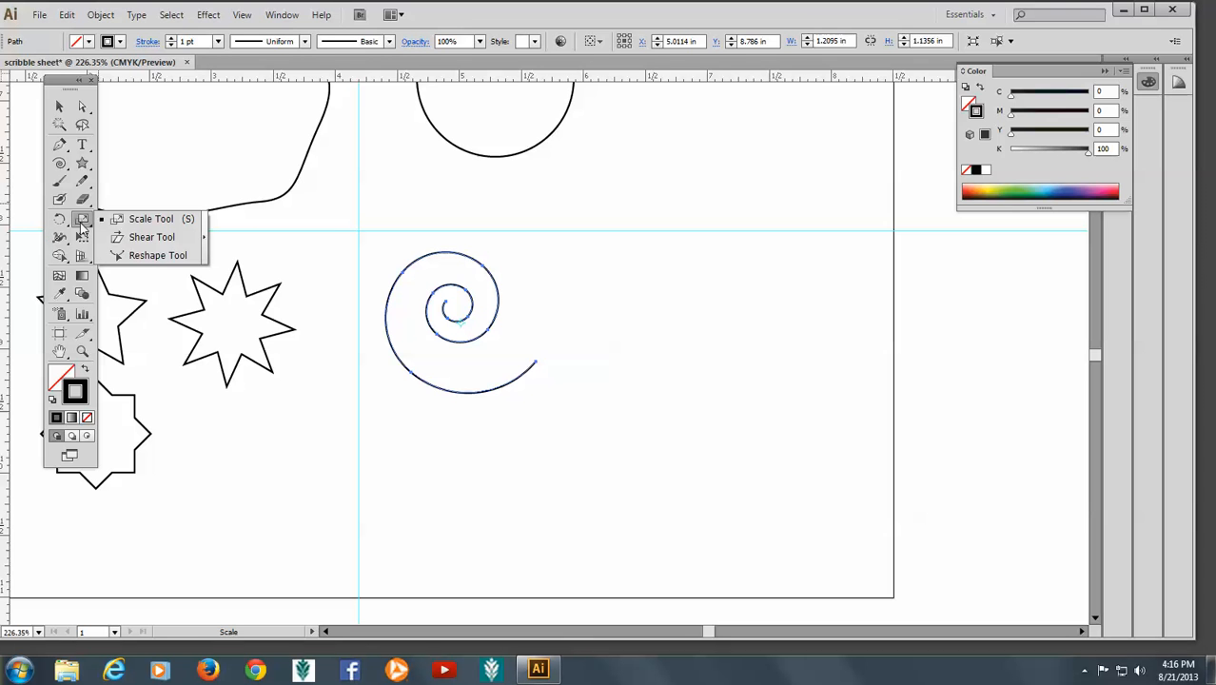
left_click(157, 256)
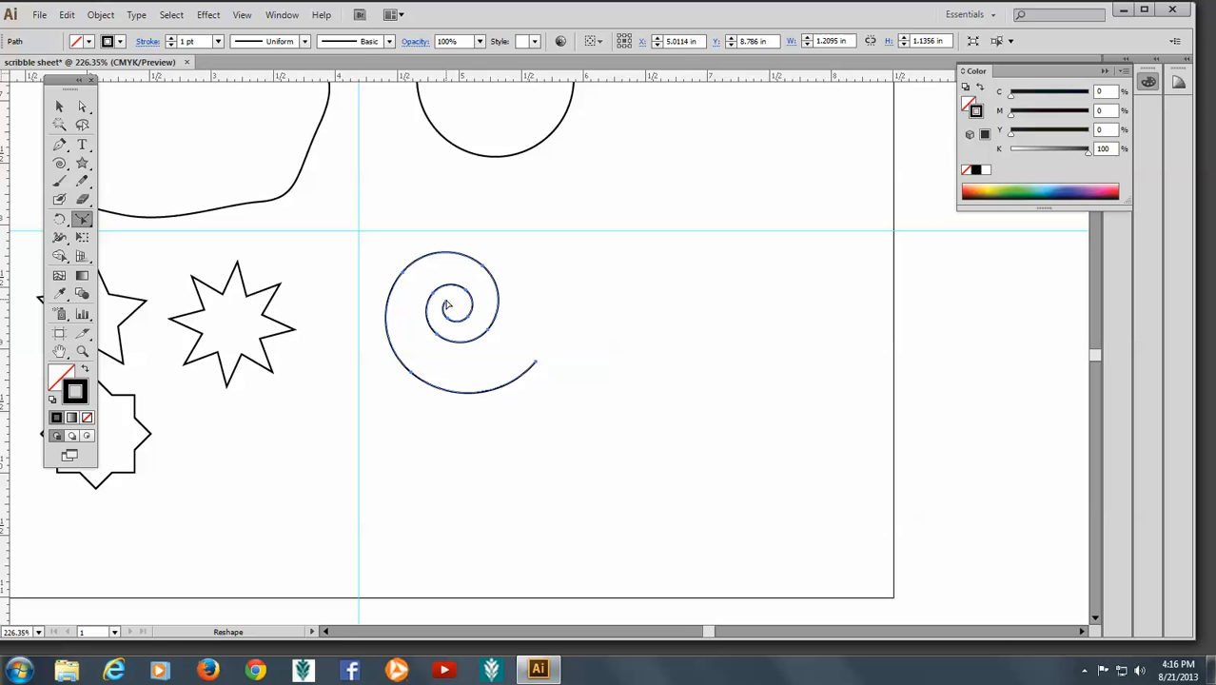
left_click_drag(445, 302, 594, 302)
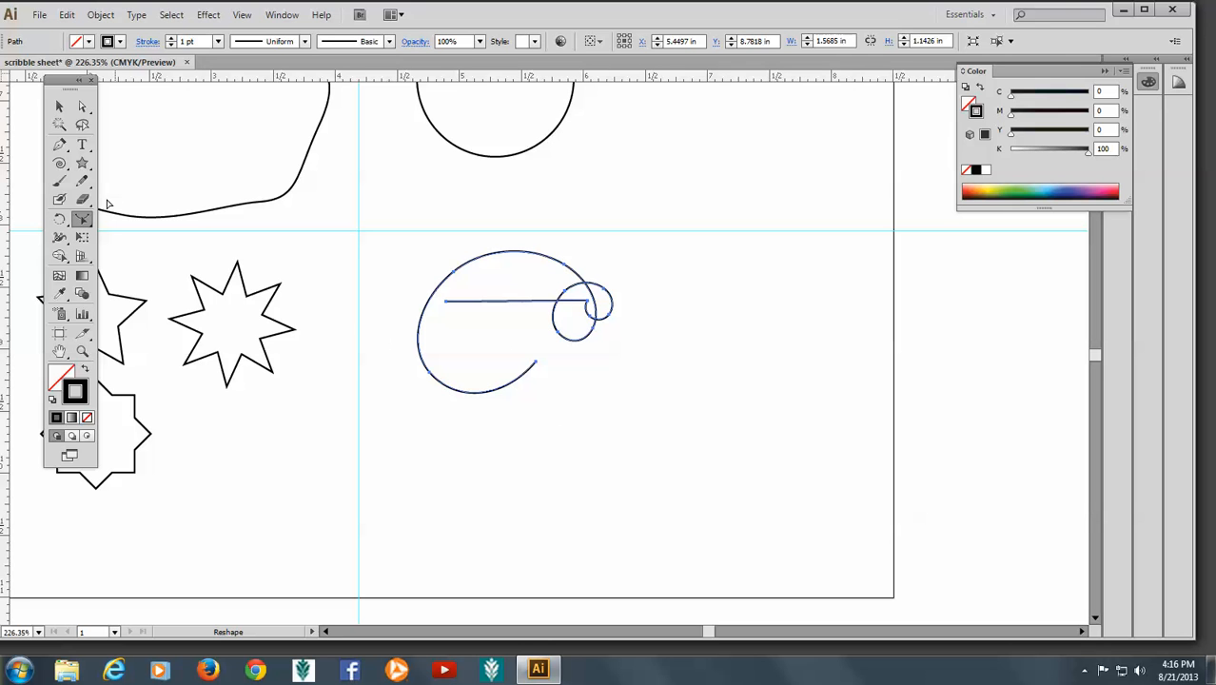
Add the text "Your Name" below the reshaped spiral with the Type tool.
left_click(86, 149)
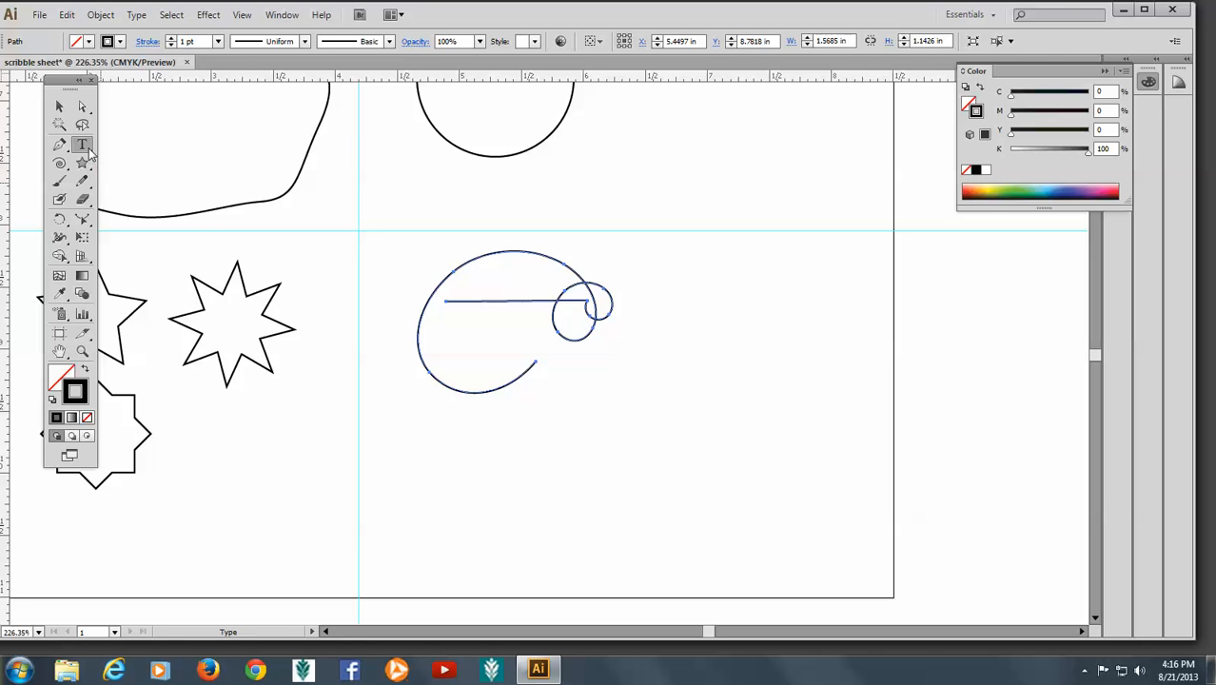
left_click(456, 482)
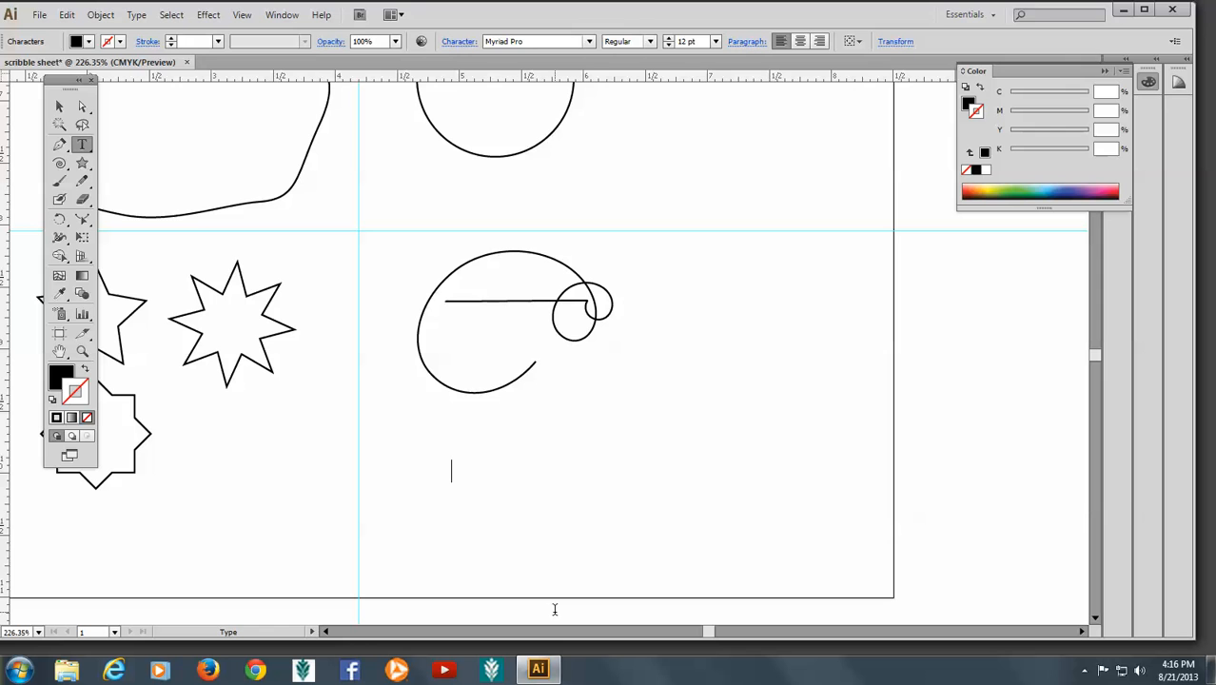
type("Your Name")
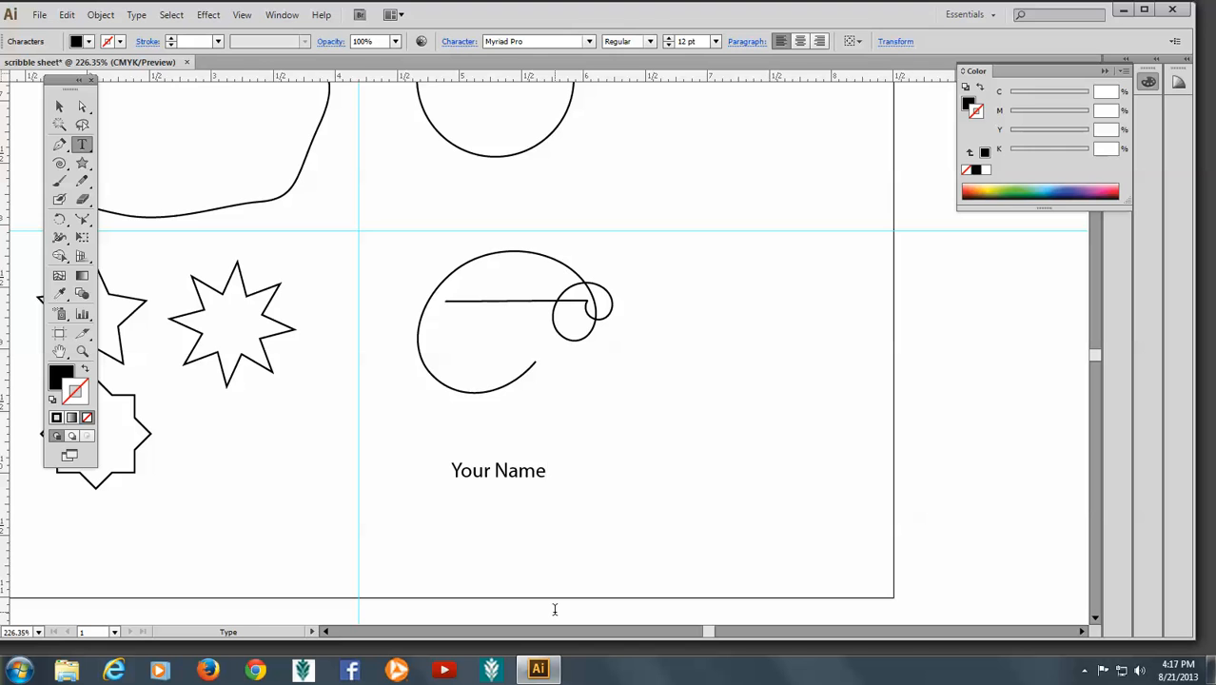
key("Escape")
key("ctrl+F10")
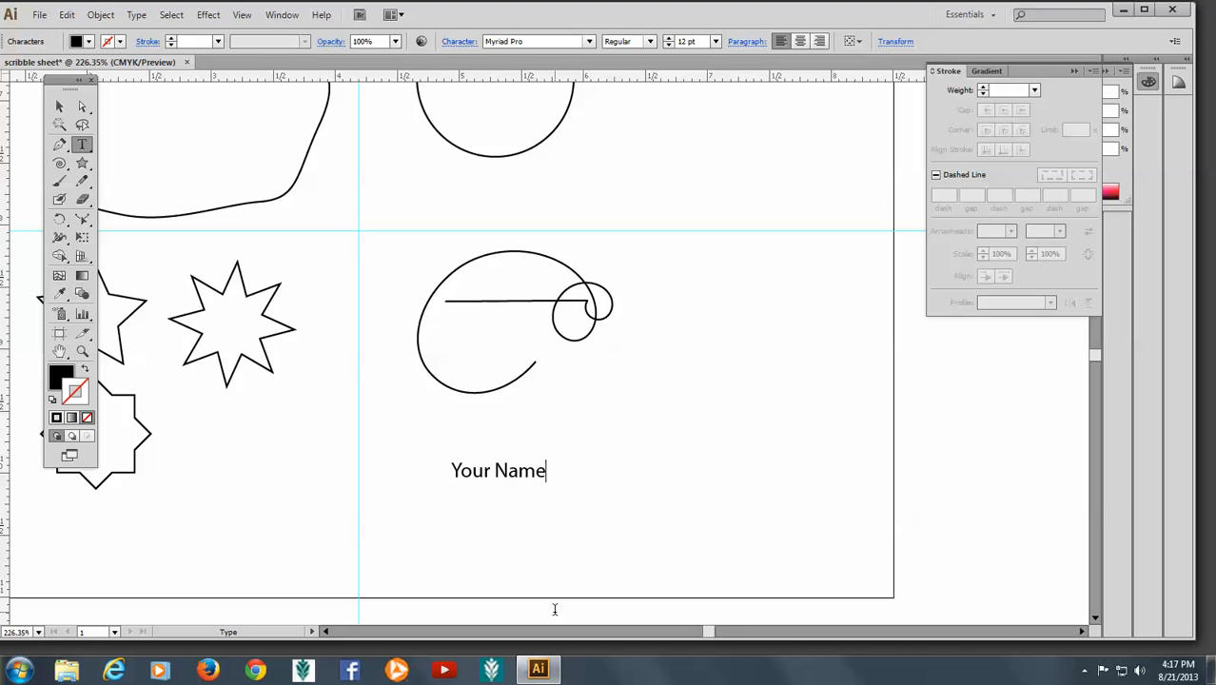
key("Escape")
key("ctrl+F10")
key("ctrl+F10")
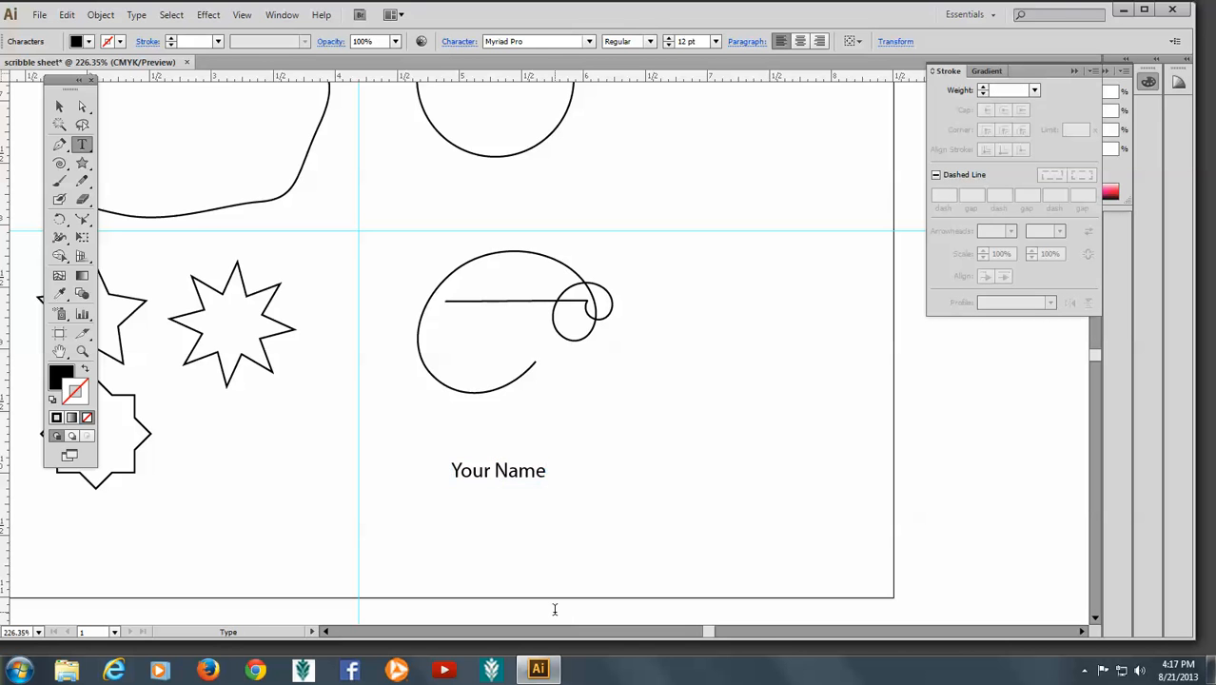